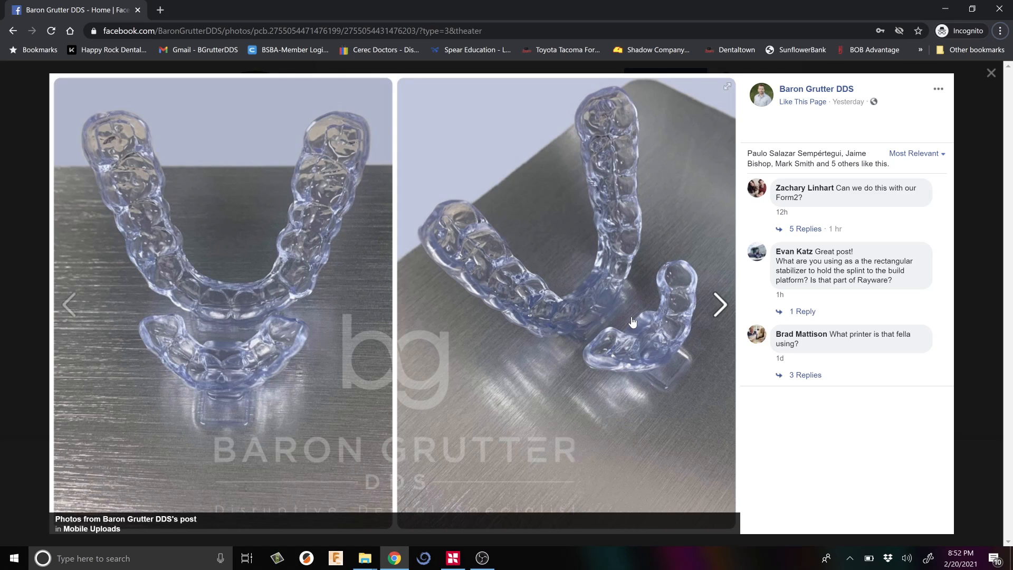
Go to barongrutterdds.com in a new browser tab and open the BG Designs page of its shop
{"action": "left_click", "coordinate": [160, 10]}
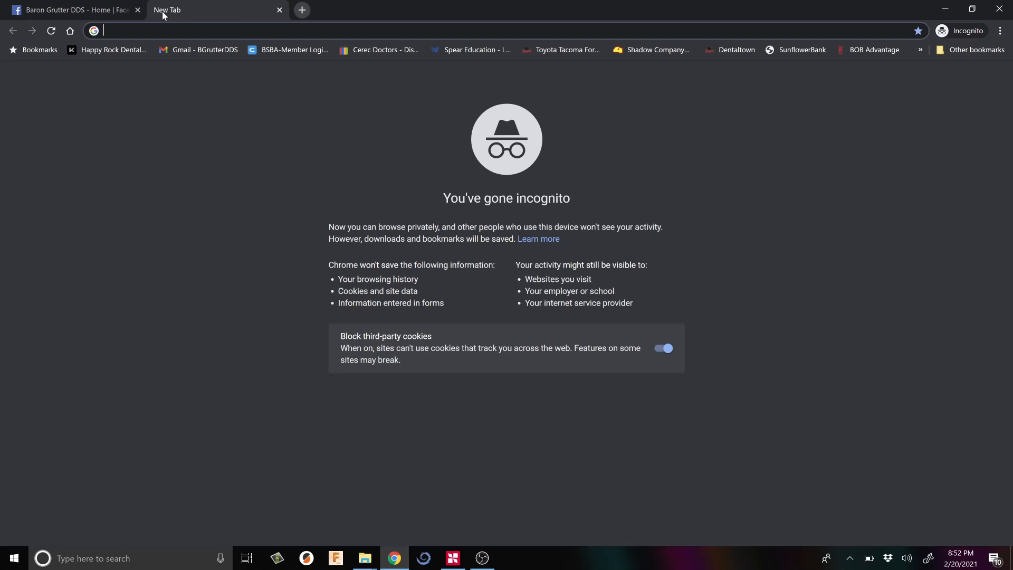
{"action": "type", "text": "baron"}
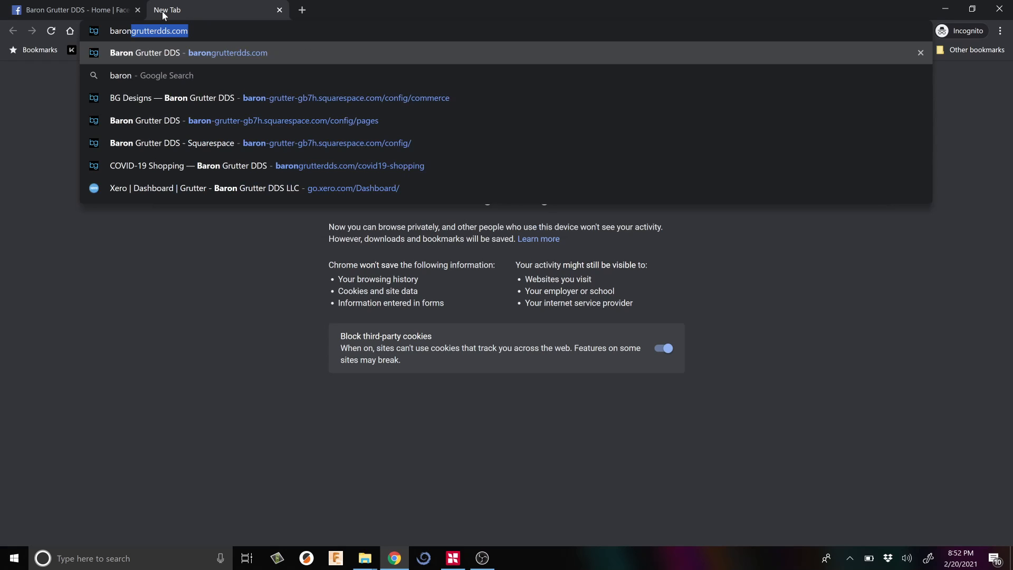
{"action": "key", "text": "Return"}
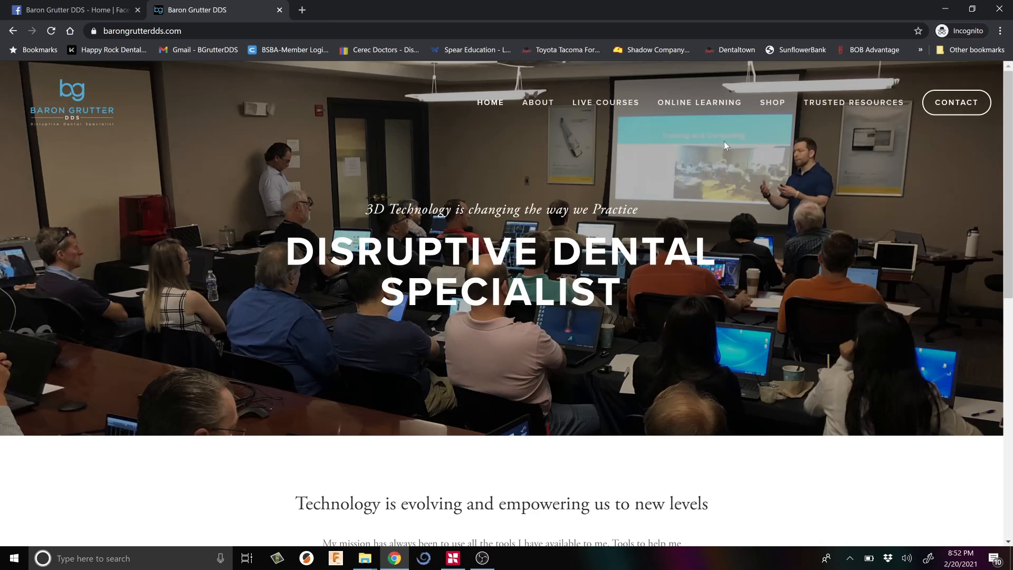
{"action": "mouse_move", "coordinate": [767, 107]}
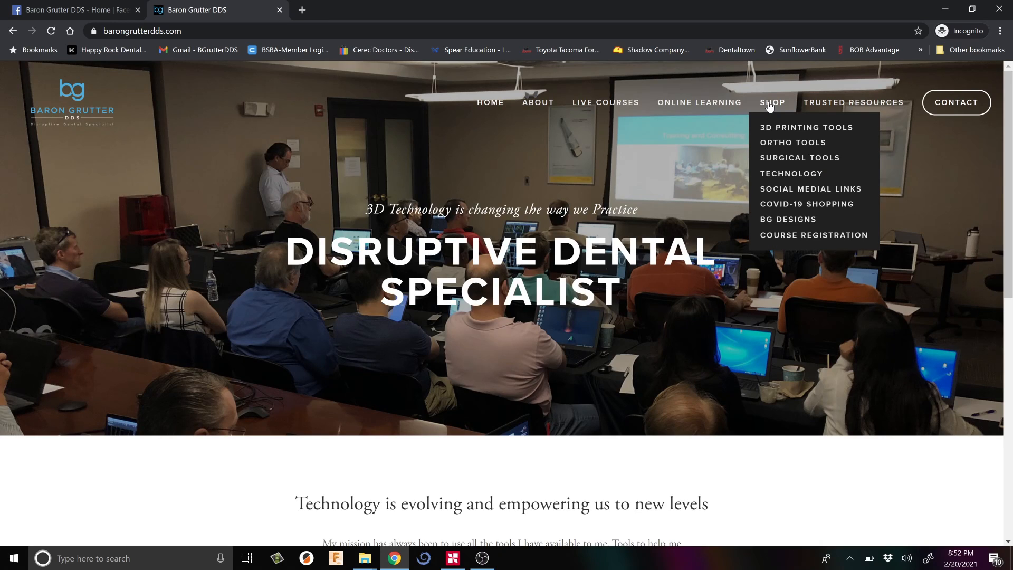
{"action": "left_click", "coordinate": [785, 221]}
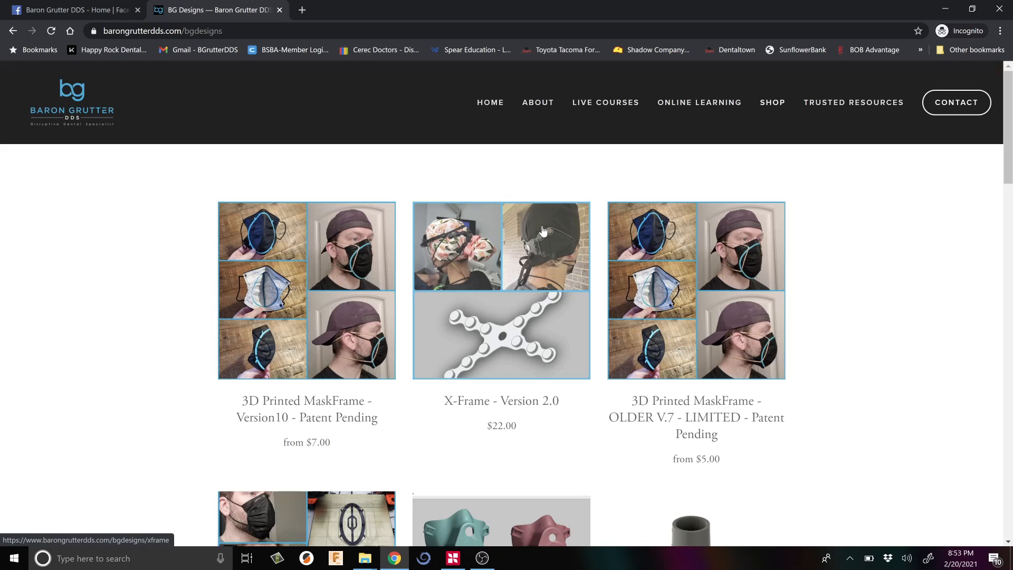
Open the Print Platforms product page from the BG Designs listing and look over its description
{"action": "scroll", "coordinate": [544, 227], "scroll_direction": "down", "scroll_amount": 4}
{"action": "scroll", "coordinate": [544, 228], "scroll_direction": "down", "scroll_amount": 20}
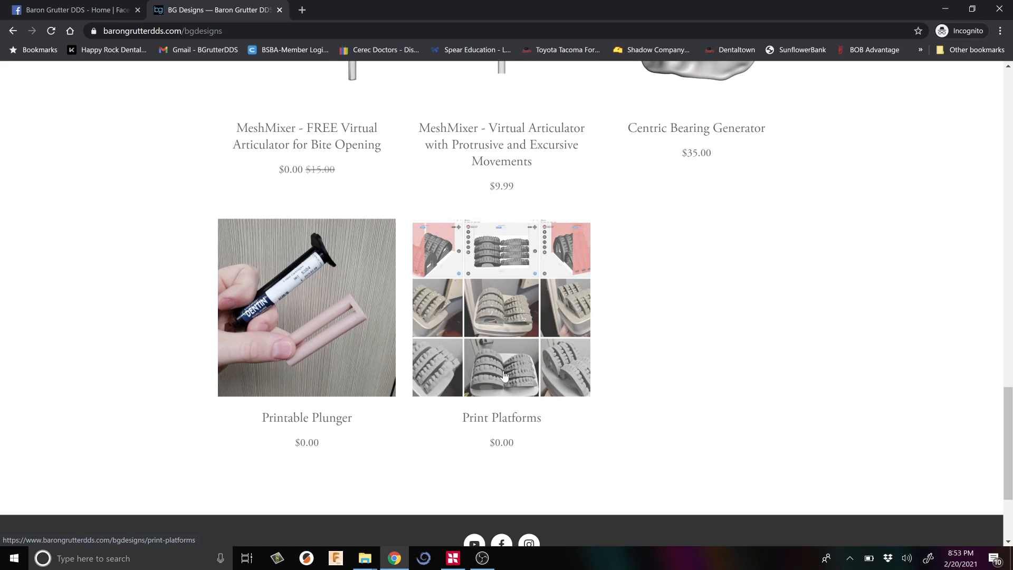
{"action": "left_click", "coordinate": [526, 353]}
{"action": "scroll", "coordinate": [435, 255], "scroll_direction": "down", "scroll_amount": 1}
{"action": "scroll", "coordinate": [435, 255], "scroll_direction": "down", "scroll_amount": 3}
{"action": "scroll", "coordinate": [438, 249], "scroll_direction": "up", "scroll_amount": 3}
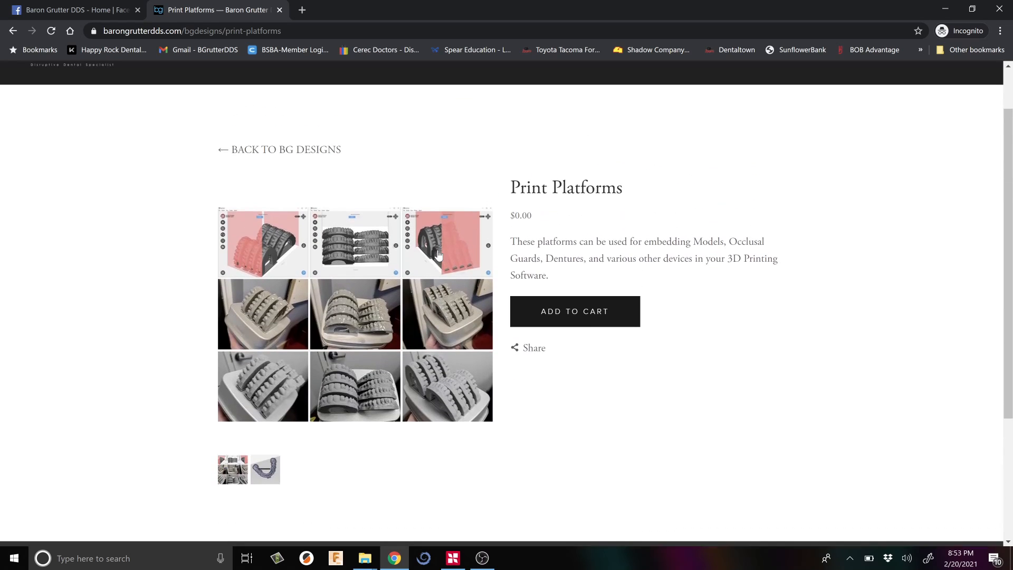
Switch to the PrintPlatforms folder and inspect its STL files and the contents of PrintPlatforms.zip alongside the product page
{"action": "key", "text": "alt+Tab"}
{"action": "key", "text": "alt+Tab"}
{"action": "key", "text": "alt+Tab"}
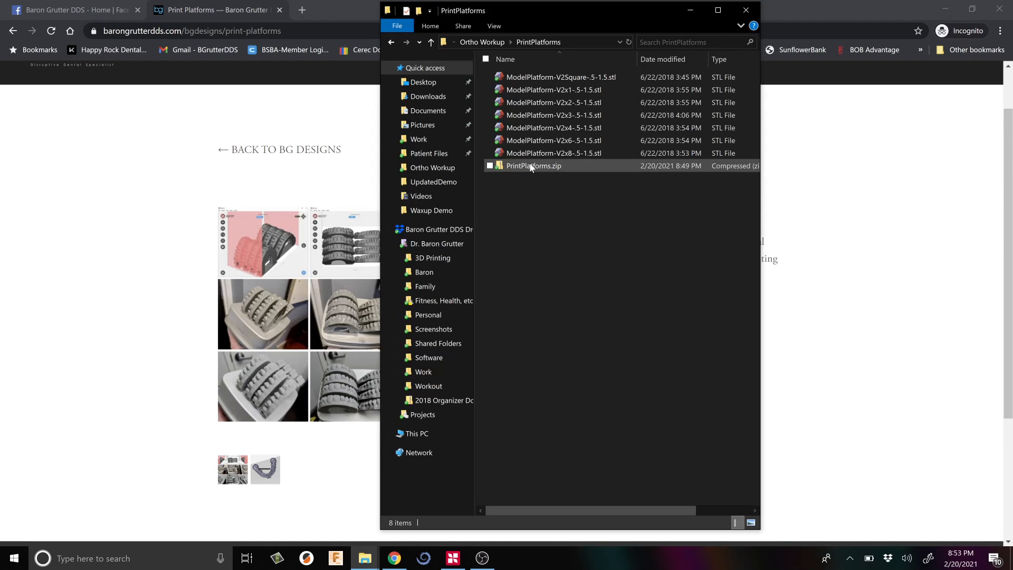
{"action": "double_click", "coordinate": [538, 167]}
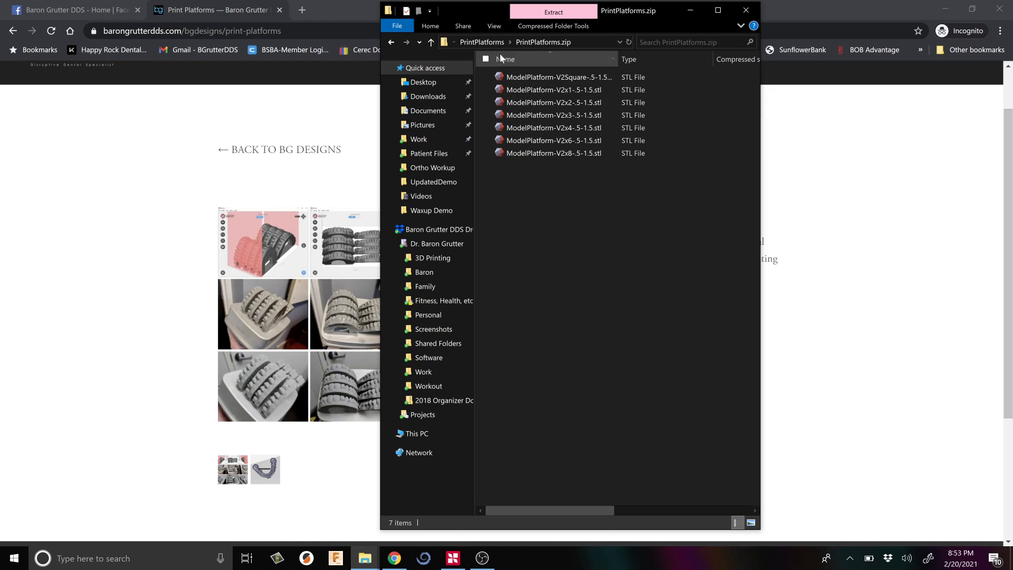
{"action": "left_click", "coordinate": [478, 42]}
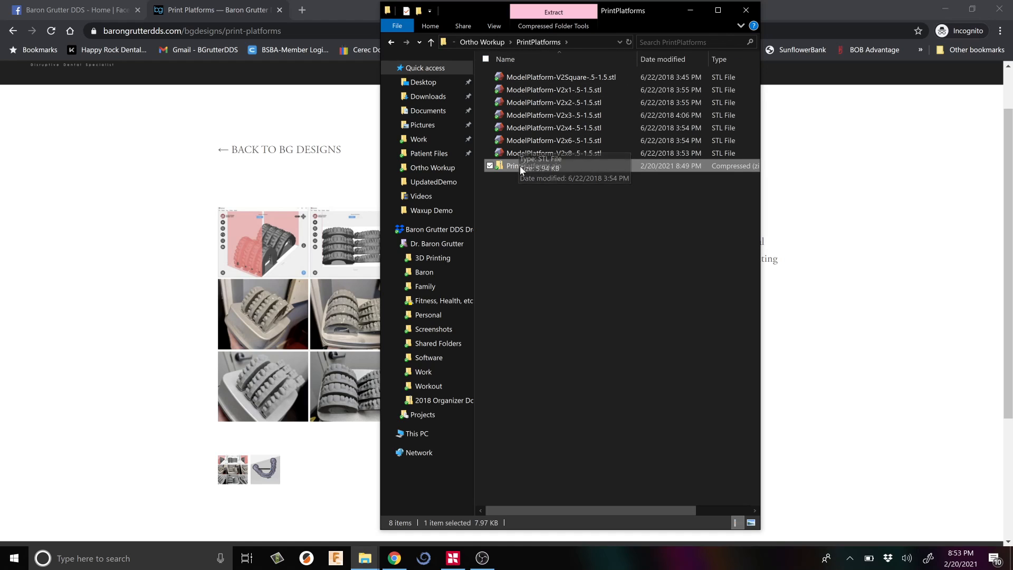
{"action": "right_click", "coordinate": [521, 168]}
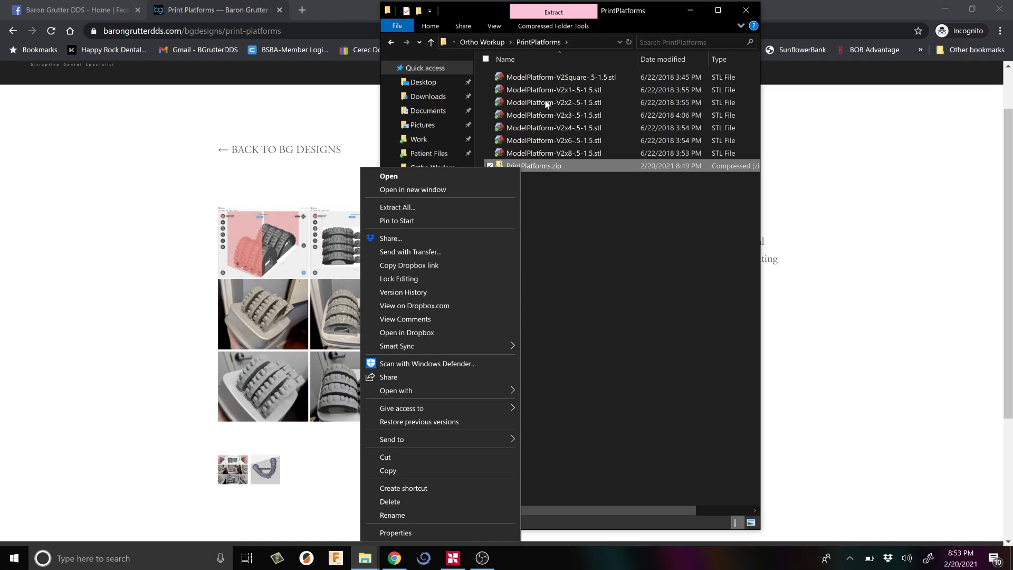
{"action": "left_click", "coordinate": [607, 243]}
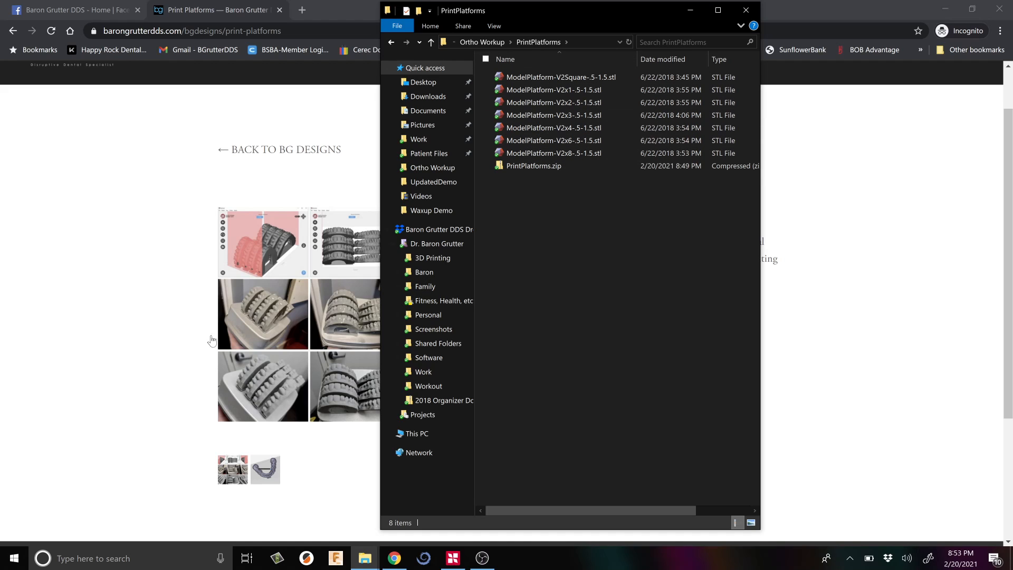
{"action": "left_click", "coordinate": [140, 264]}
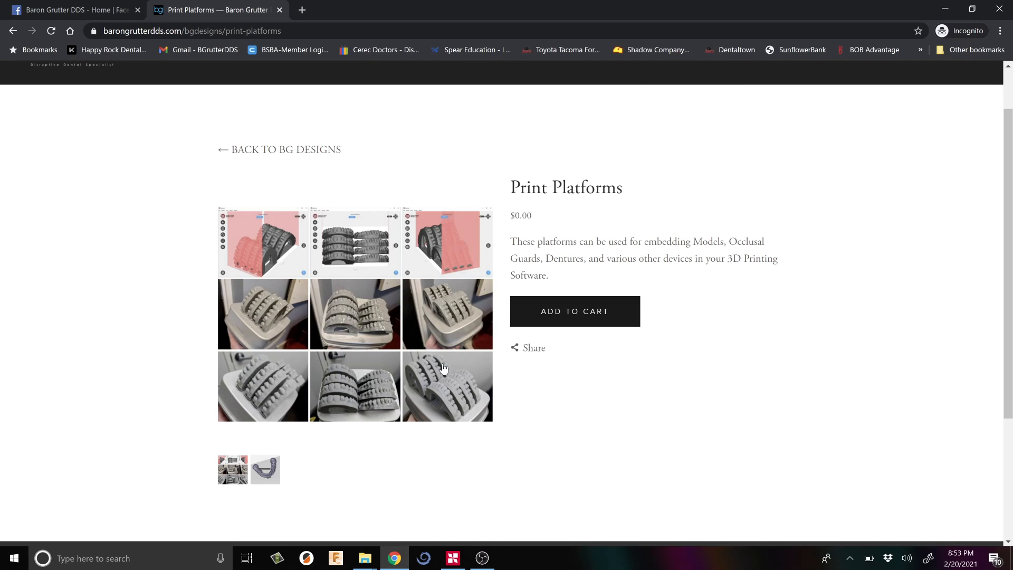
{"action": "key", "text": "alt+Tab"}
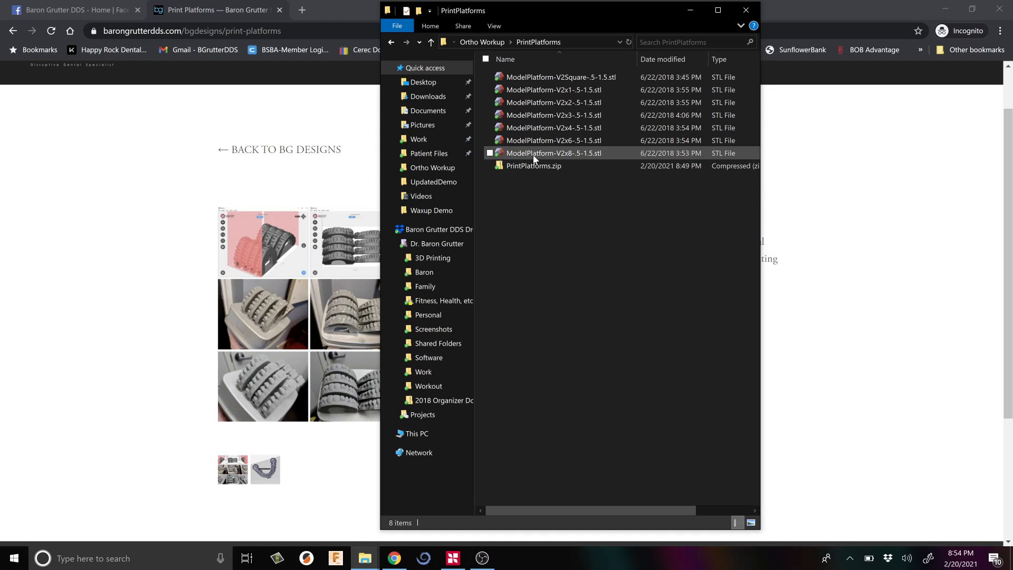
Switch to RayWare and import DJ-Upper-FlatPlane.stl from the New folder window onto the build platform
{"action": "left_click", "coordinate": [452, 557]}
{"action": "scroll", "coordinate": [472, 224], "scroll_direction": "down", "scroll_amount": 3}
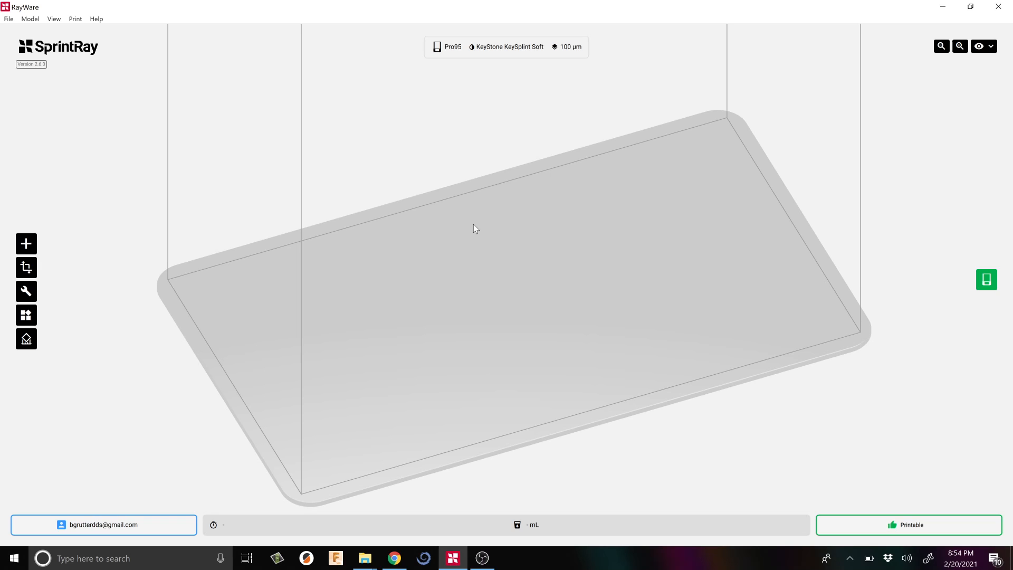
{"action": "key", "text": "alt+Tab"}
{"action": "key", "text": "alt+Tab"}
{"action": "key", "text": "alt+Tab"}
{"action": "key", "text": "alt+Tab"}
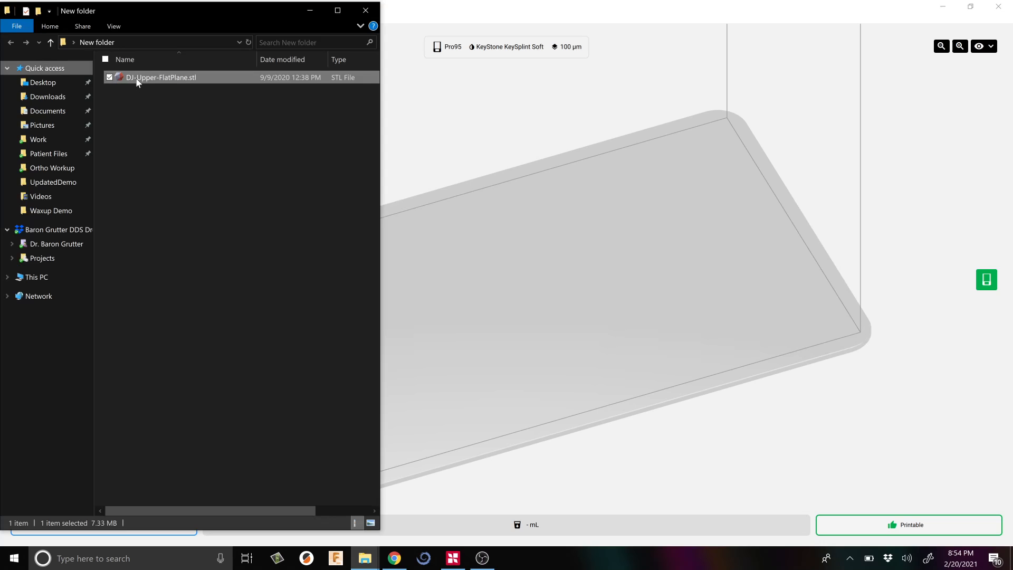
{"action": "left_click_drag", "start_coordinate": [137, 82], "coordinate": [470, 266]}
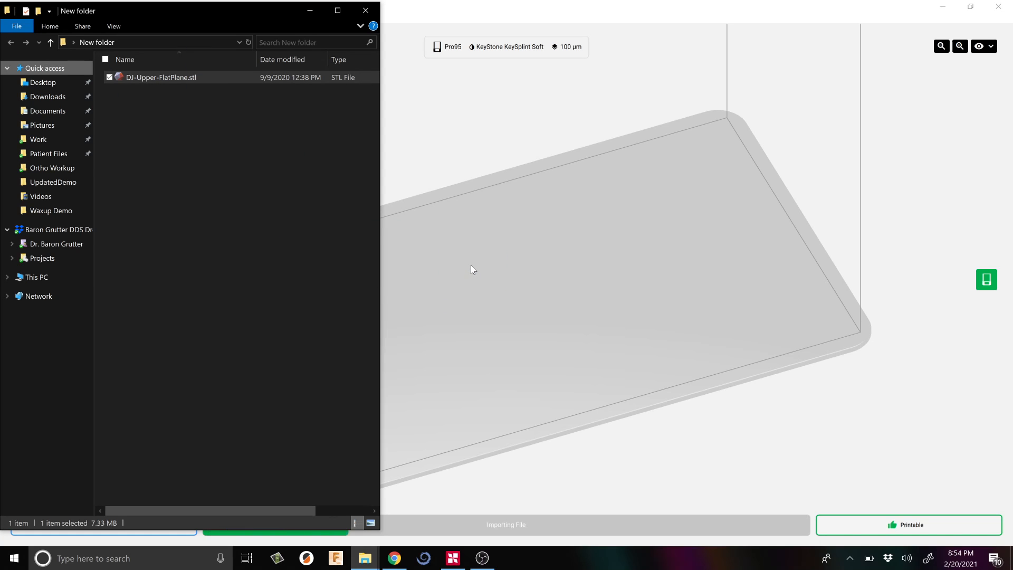
{"action": "left_click", "coordinate": [499, 364]}
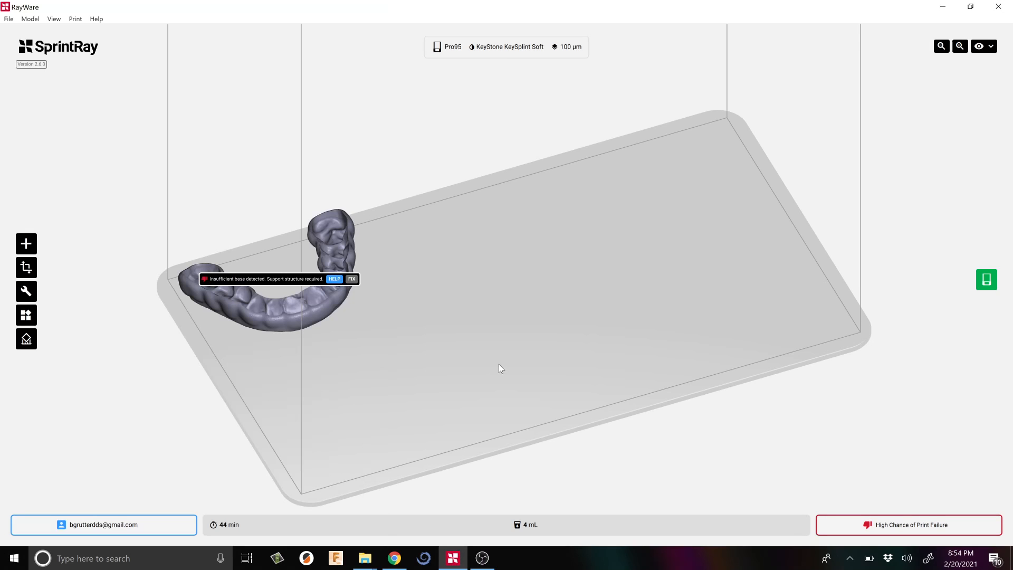
Move the splint toward the middle of the build platform and tilt it so its back ends rise above the front
{"action": "left_click", "coordinate": [320, 306]}
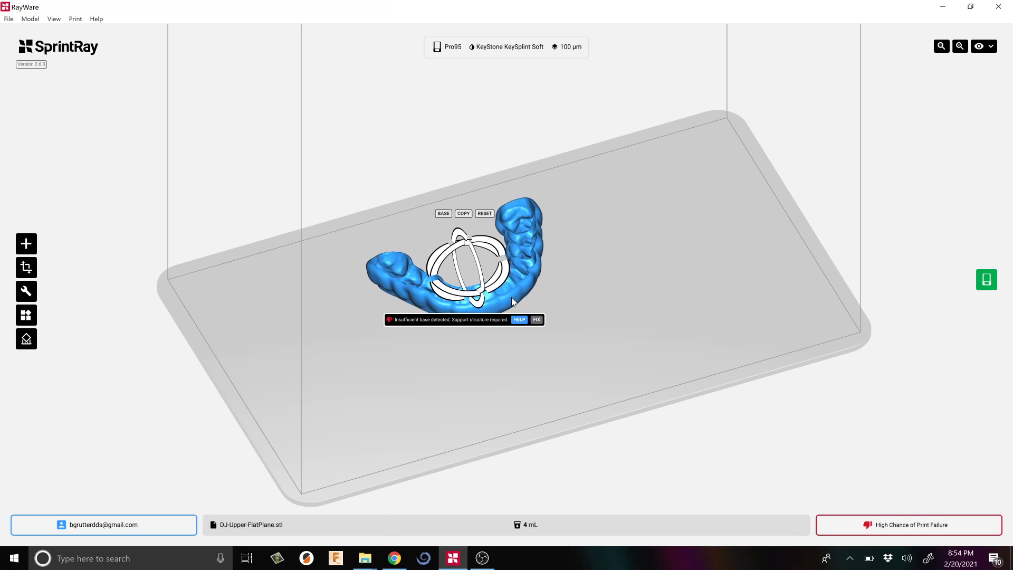
{"action": "left_click", "coordinate": [344, 370]}
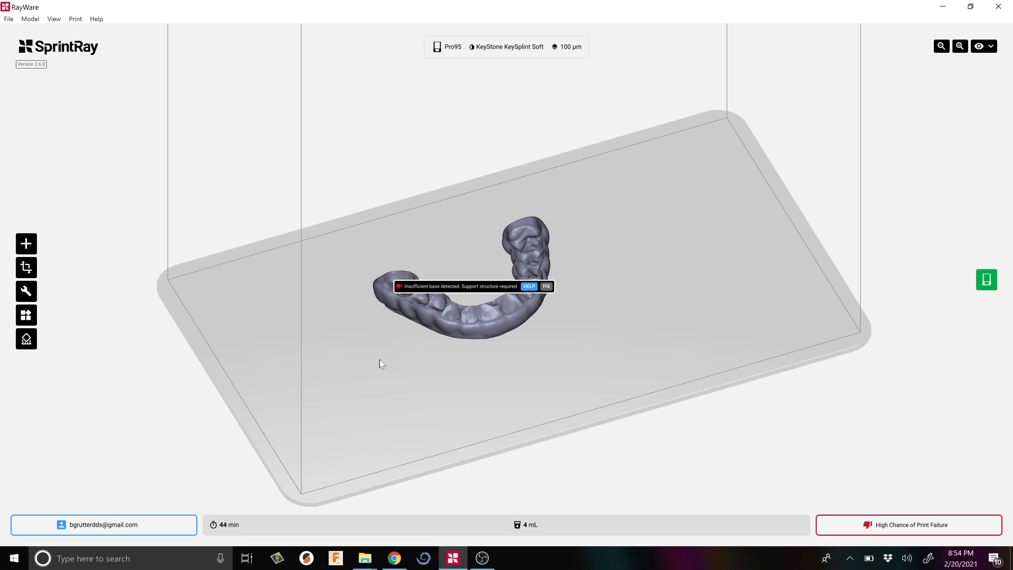
{"action": "right_click_drag", "start_coordinate": [374, 361], "coordinate": [483, 324]}
{"action": "right_click_drag", "start_coordinate": [383, 261], "coordinate": [402, 255]}
{"action": "mouse_move", "coordinate": [519, 330]}
{"action": "right_mouse_down"}
{"action": "mouse_move", "coordinate": [514, 321]}
{"action": "mouse_move", "coordinate": [503, 339]}
{"action": "mouse_move", "coordinate": [508, 326]}
{"action": "right_mouse_up"}
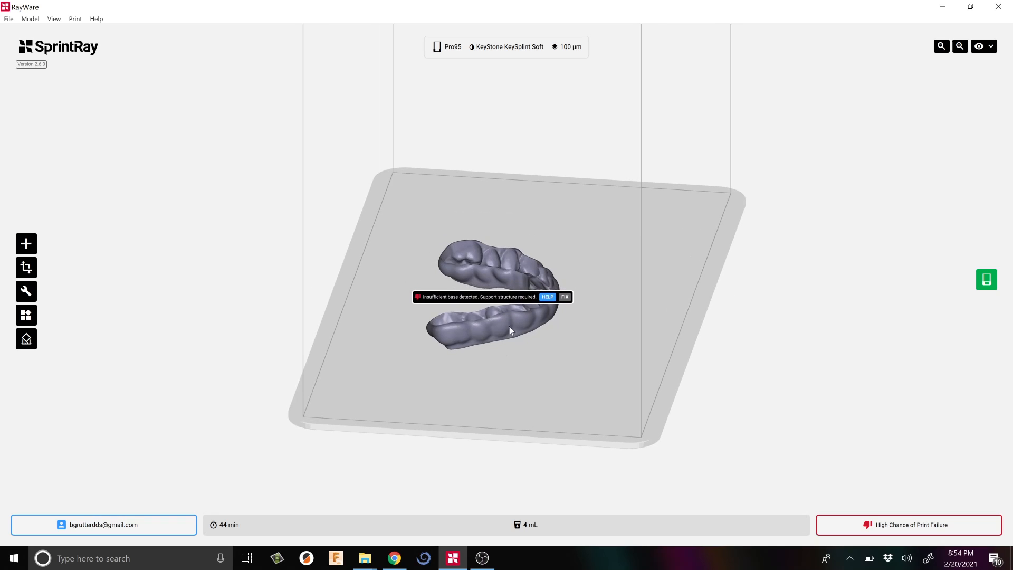
{"action": "left_click", "coordinate": [525, 285]}
{"action": "left_click_drag", "start_coordinate": [525, 285], "coordinate": [532, 312]}
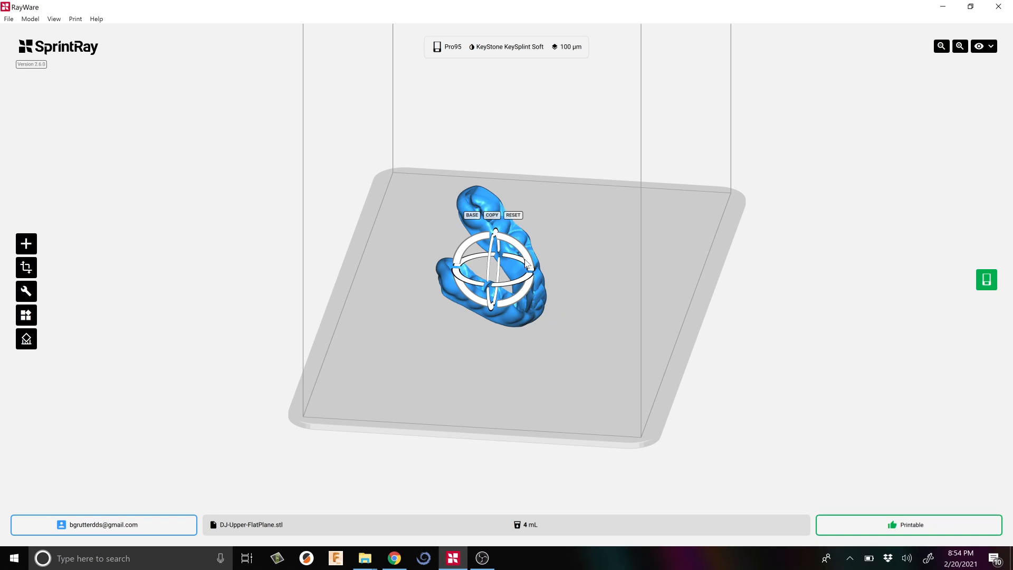
{"action": "mouse_move", "coordinate": [530, 263]}
{"action": "left_mouse_down"}
{"action": "mouse_move", "coordinate": [501, 236]}
{"action": "mouse_move", "coordinate": [538, 264]}
{"action": "mouse_move", "coordinate": [530, 272]}
{"action": "mouse_move", "coordinate": [517, 246]}
{"action": "mouse_move", "coordinate": [530, 266]}
{"action": "left_mouse_up"}
Examine the tilted splint's orientation and inner tooth surfaces from several angles and distances
{"action": "mouse_move", "coordinate": [594, 295]}
{"action": "right_mouse_down"}
{"action": "mouse_move", "coordinate": [593, 315]}
{"action": "mouse_move", "coordinate": [594, 280]}
{"action": "right_mouse_up"}
{"action": "scroll", "coordinate": [598, 294], "scroll_direction": "down", "scroll_amount": 3}
{"action": "scroll", "coordinate": [599, 297], "scroll_direction": "up", "scroll_amount": 6}
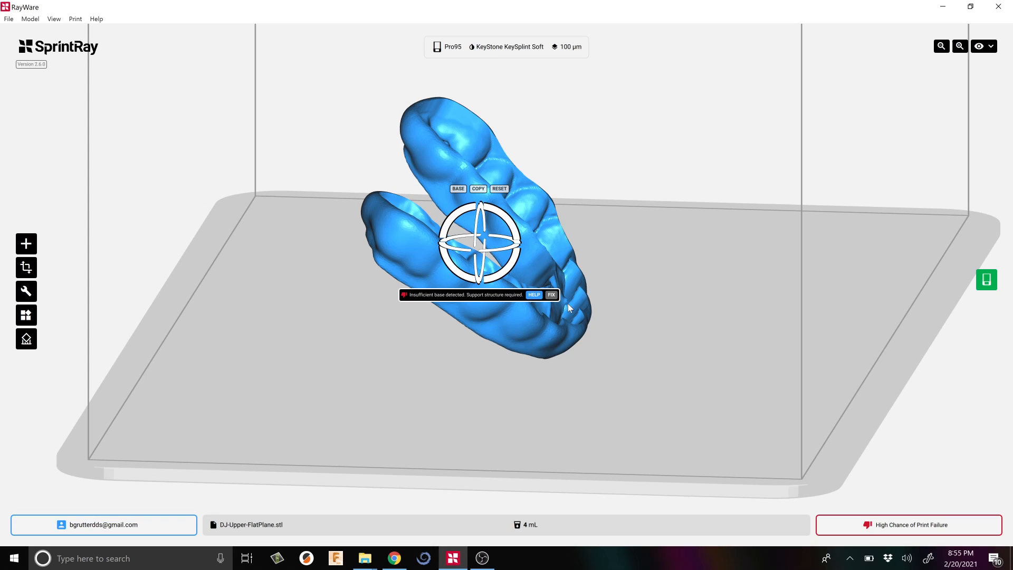
{"action": "right_click_drag", "start_coordinate": [633, 295], "coordinate": [625, 306]}
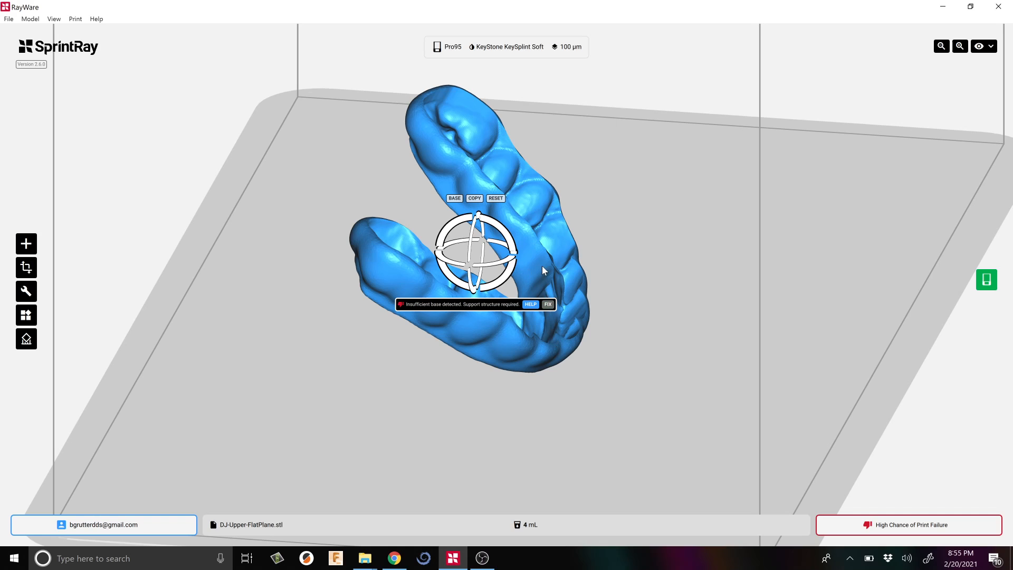
{"action": "left_click", "coordinate": [334, 195]}
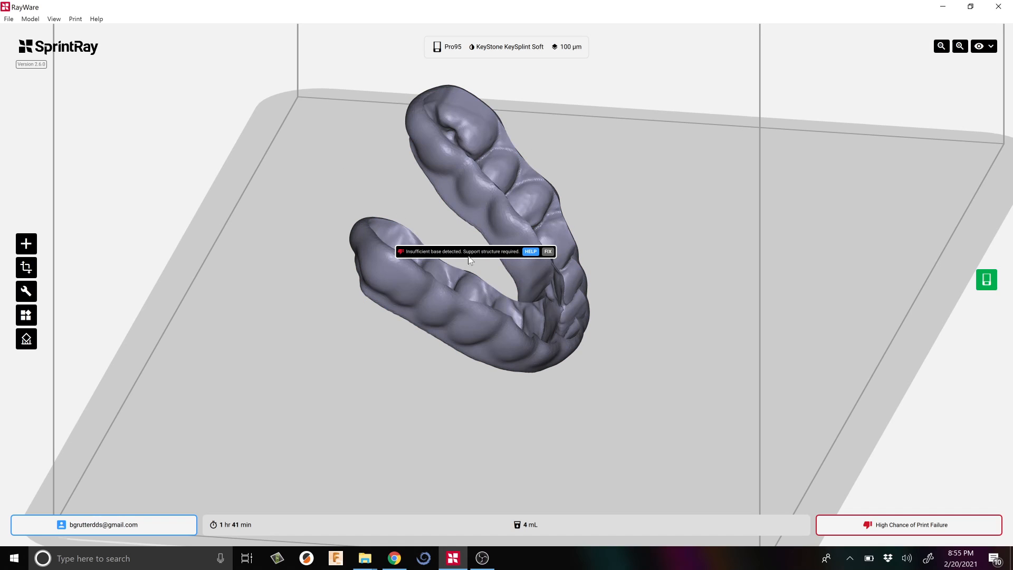
{"action": "right_click_drag", "start_coordinate": [331, 155], "coordinate": [577, 262]}
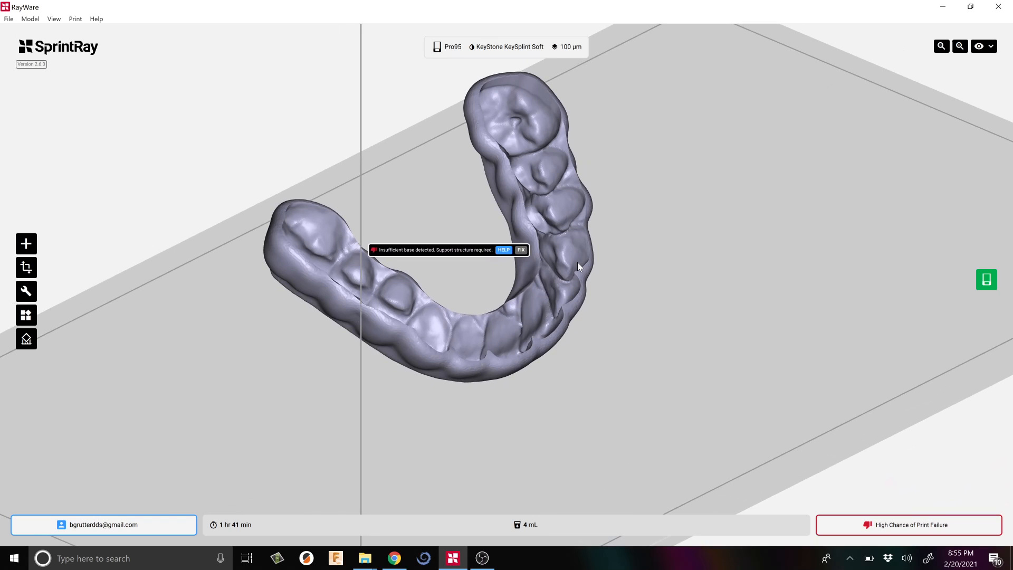
{"action": "scroll", "coordinate": [436, 304], "scroll_direction": "up", "scroll_amount": 3}
{"action": "scroll", "coordinate": [437, 303], "scroll_direction": "down", "scroll_amount": 4}
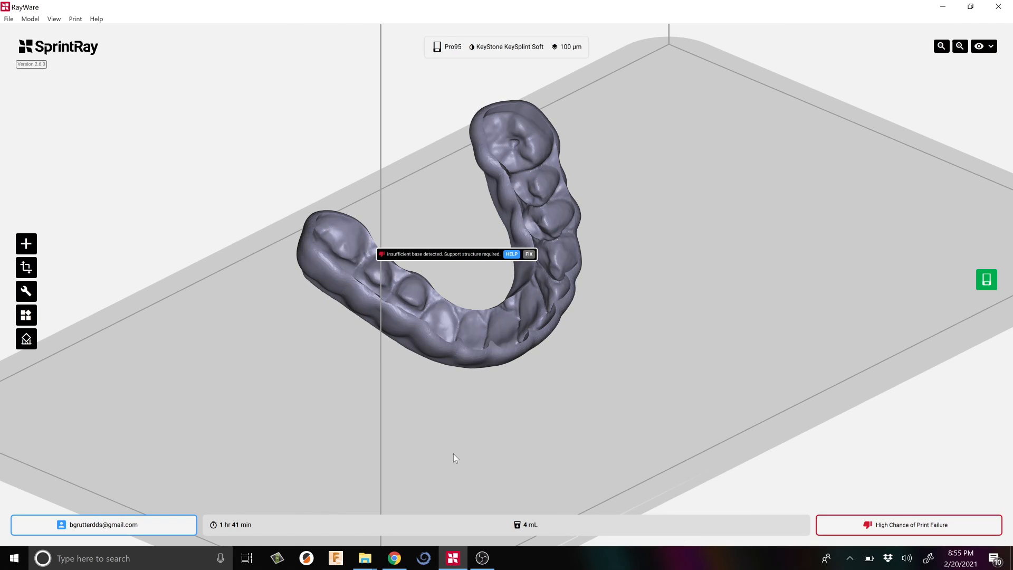
Import ModelPlatform-V2Square-.5-1.5.stl from the PrintPlatforms folder into RayWare
{"action": "key", "text": "alt+Tab"}
{"action": "key", "text": "alt+Tab"}
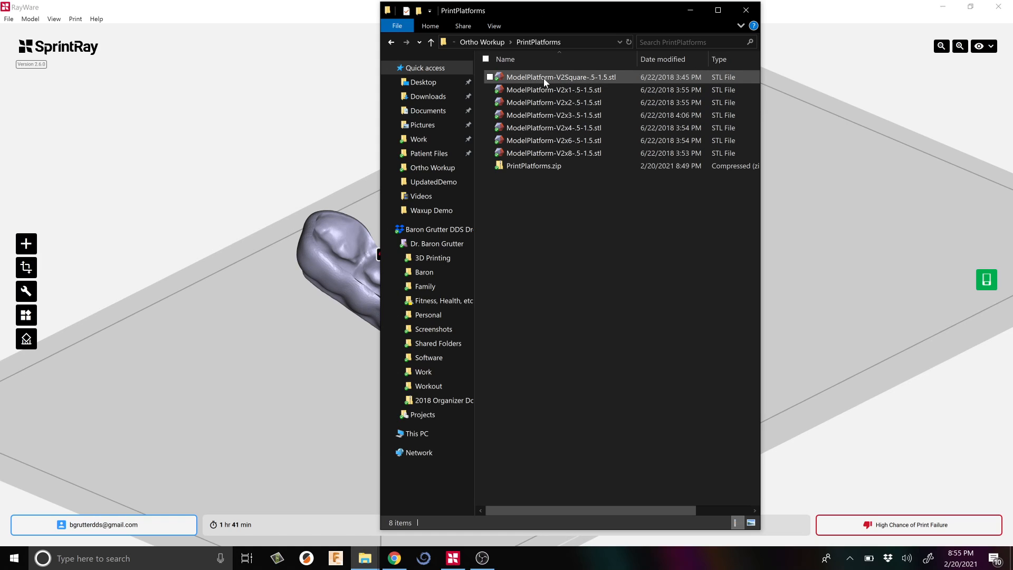
{"action": "left_click_drag", "start_coordinate": [544, 78], "coordinate": [276, 330]}
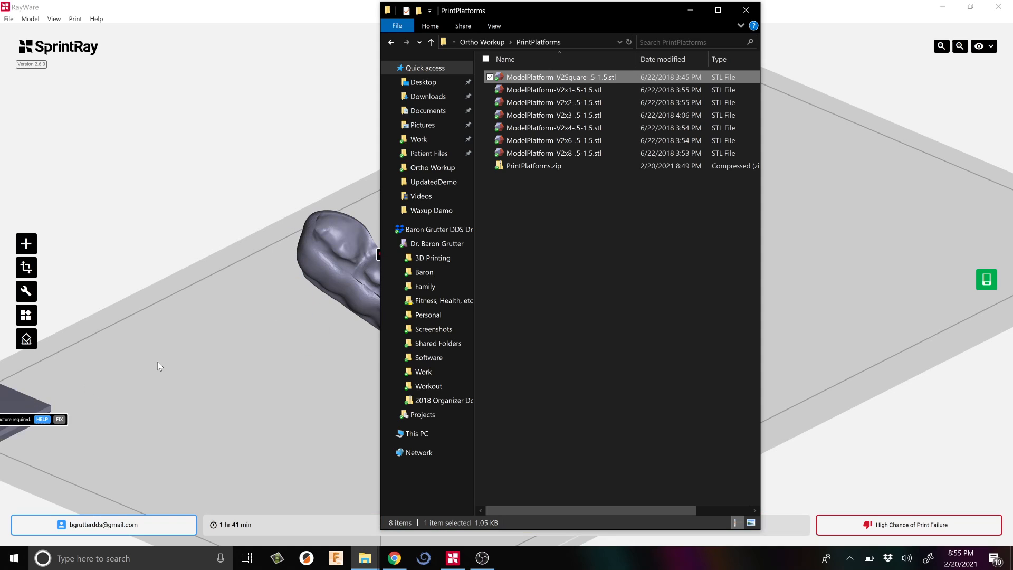
{"action": "left_click", "coordinate": [157, 362]}
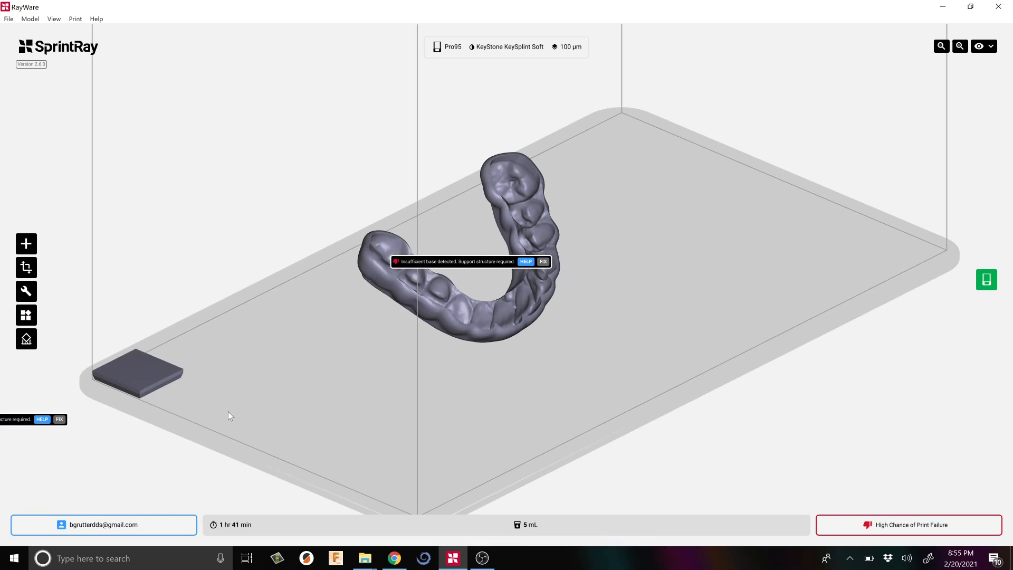
Position the square platform beneath the front edge of the splint, centred under the front teeth
{"action": "left_click_drag", "start_coordinate": [117, 329], "coordinate": [500, 327]}
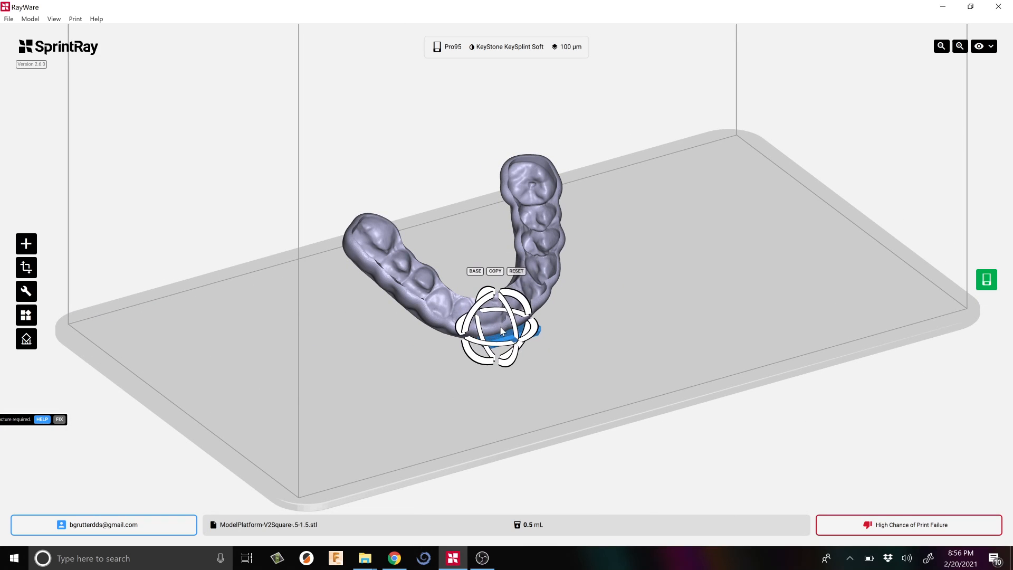
{"action": "right_click_drag", "start_coordinate": [561, 372], "coordinate": [534, 394]}
{"action": "scroll", "coordinate": [534, 394], "scroll_direction": "down", "scroll_amount": 3}
{"action": "scroll", "coordinate": [533, 390], "scroll_direction": "up", "scroll_amount": 5}
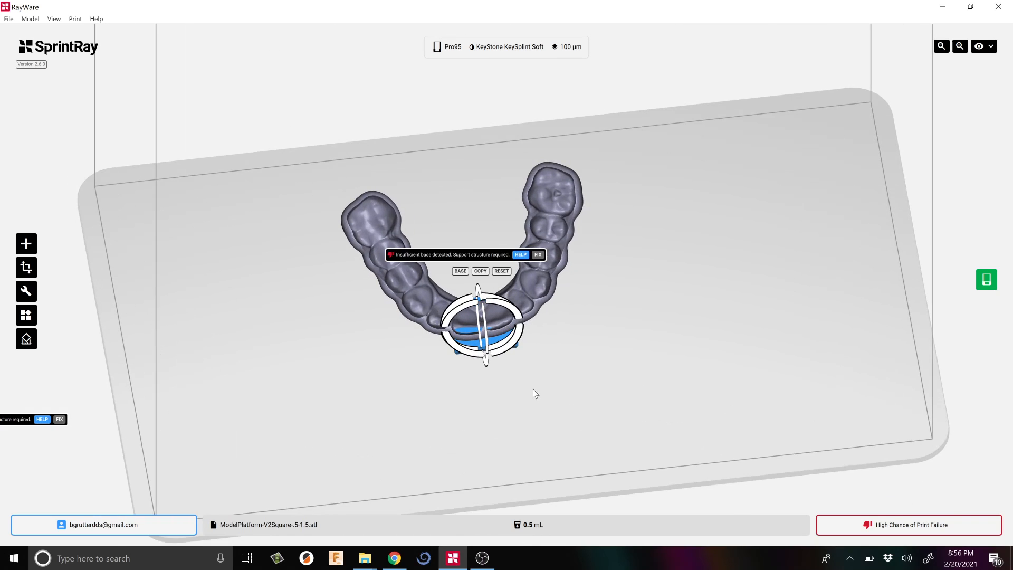
{"action": "left_click", "coordinate": [394, 422]}
{"action": "right_click_drag", "start_coordinate": [394, 422], "coordinate": [589, 290]}
{"action": "left_click", "coordinate": [511, 337]}
{"action": "left_click", "coordinate": [562, 334]}
Examine close up where the square platform meets the front of the splint
{"action": "right_click_drag", "start_coordinate": [562, 334], "coordinate": [559, 350]}
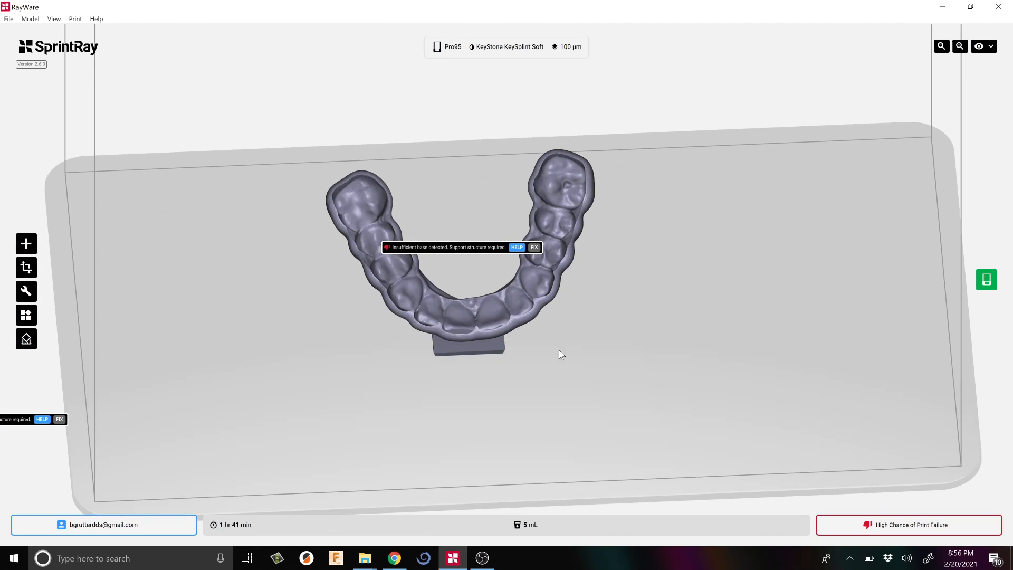
{"action": "right_click_drag", "start_coordinate": [473, 385], "coordinate": [474, 376]}
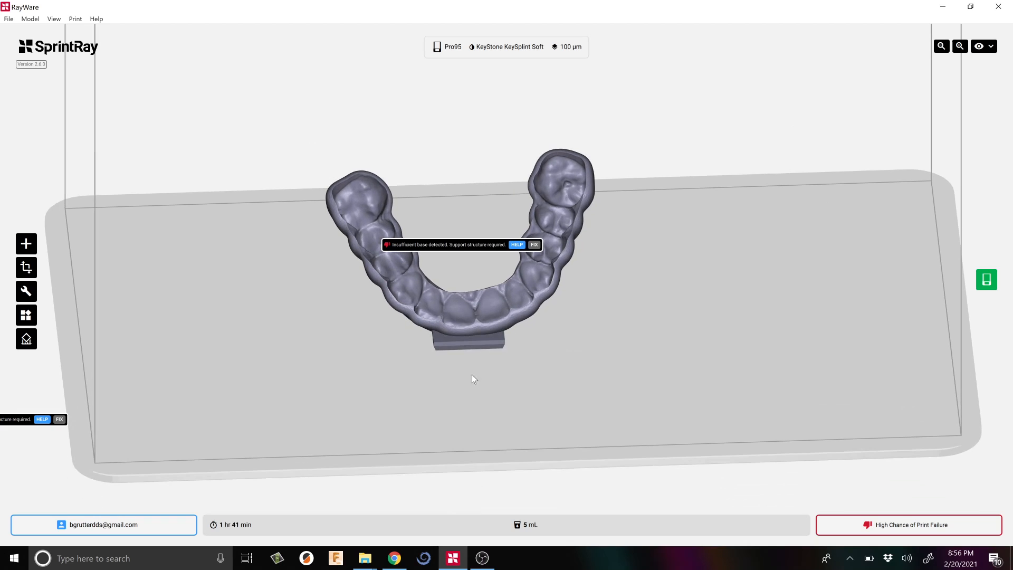
{"action": "right_click_drag", "start_coordinate": [355, 345], "coordinate": [403, 312]}
{"action": "scroll", "coordinate": [479, 380], "scroll_direction": "down", "scroll_amount": 2}
{"action": "scroll", "coordinate": [479, 380], "scroll_direction": "up", "scroll_amount": 6}
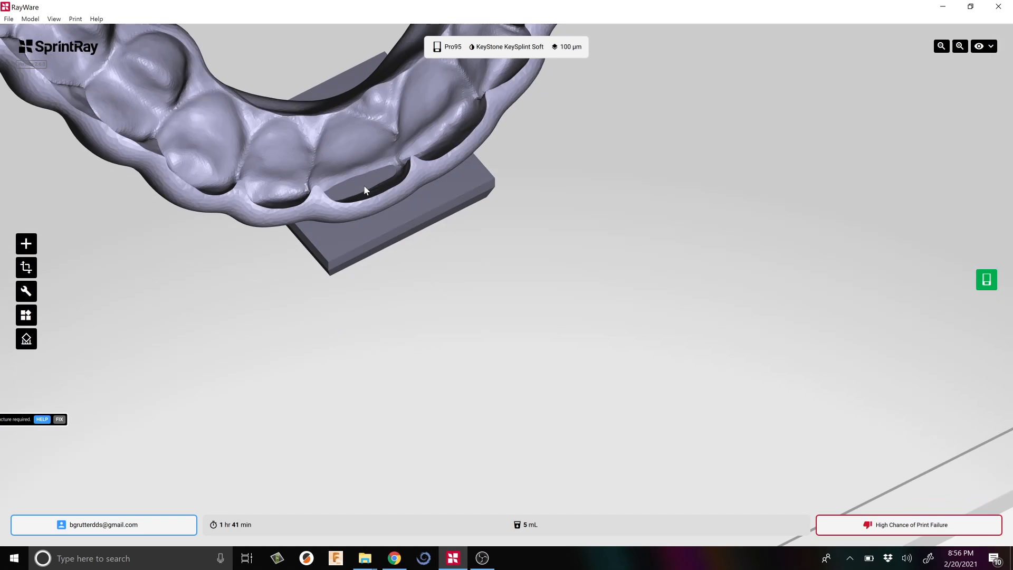
Scale the square platform beneath the splint's front edge down uniformly to 60%
{"action": "left_click", "coordinate": [363, 190]}
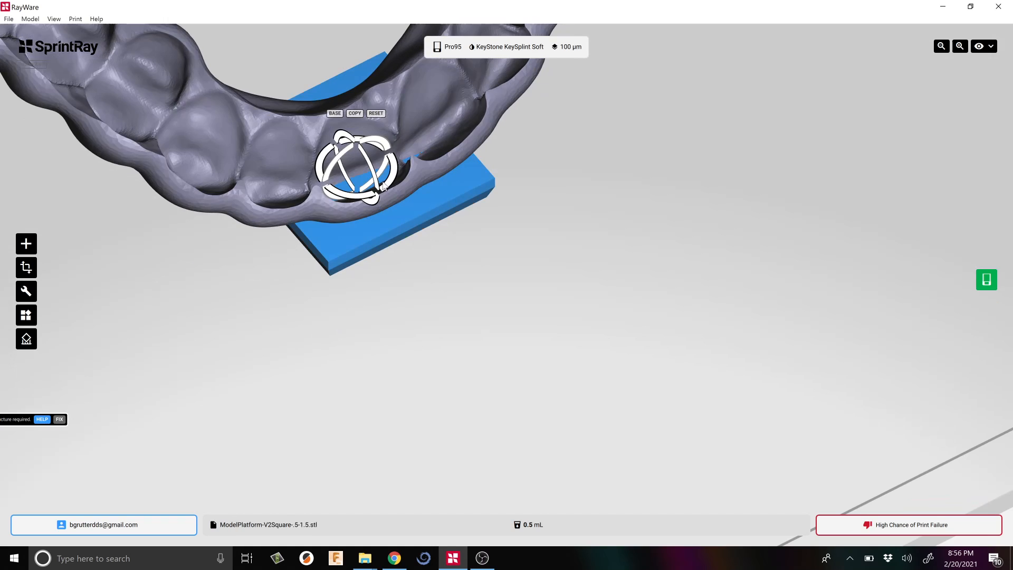
{"action": "middle_click_drag", "start_coordinate": [405, 255], "coordinate": [491, 310]}
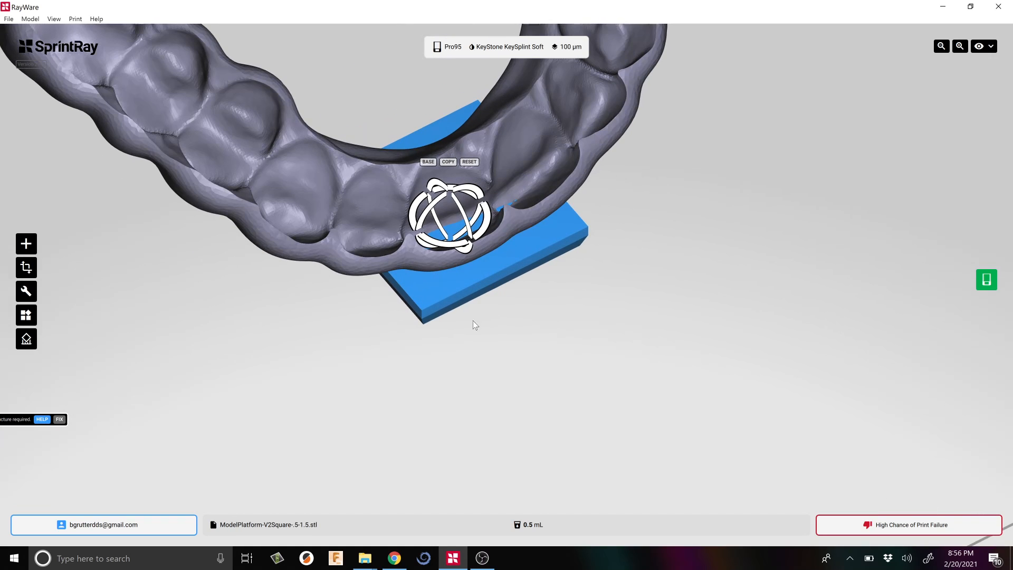
{"action": "left_click", "coordinate": [26, 268]}
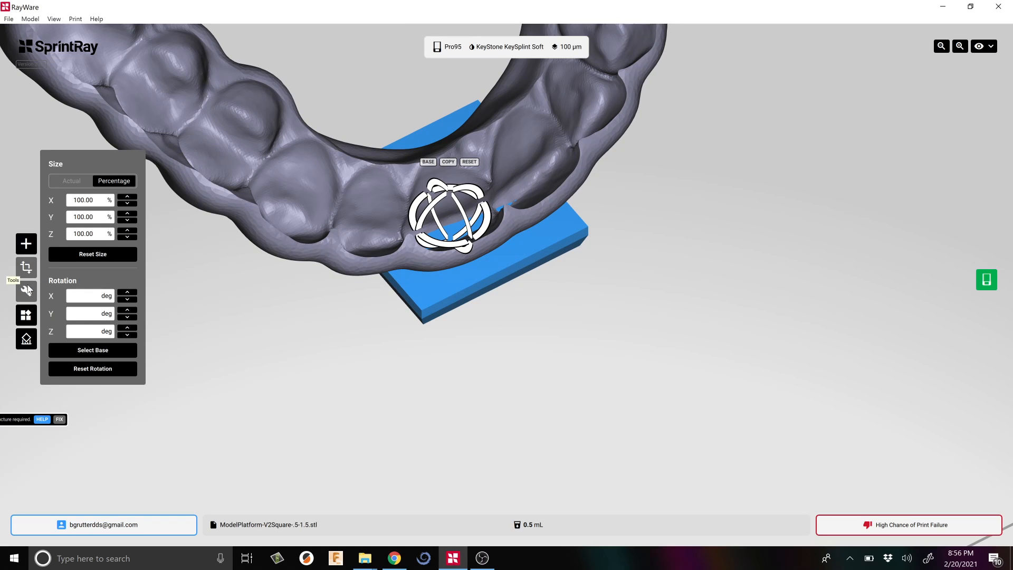
{"action": "left_click", "coordinate": [128, 236]}
{"action": "left_click", "coordinate": [127, 237]}
{"action": "left_click", "coordinate": [128, 237]}
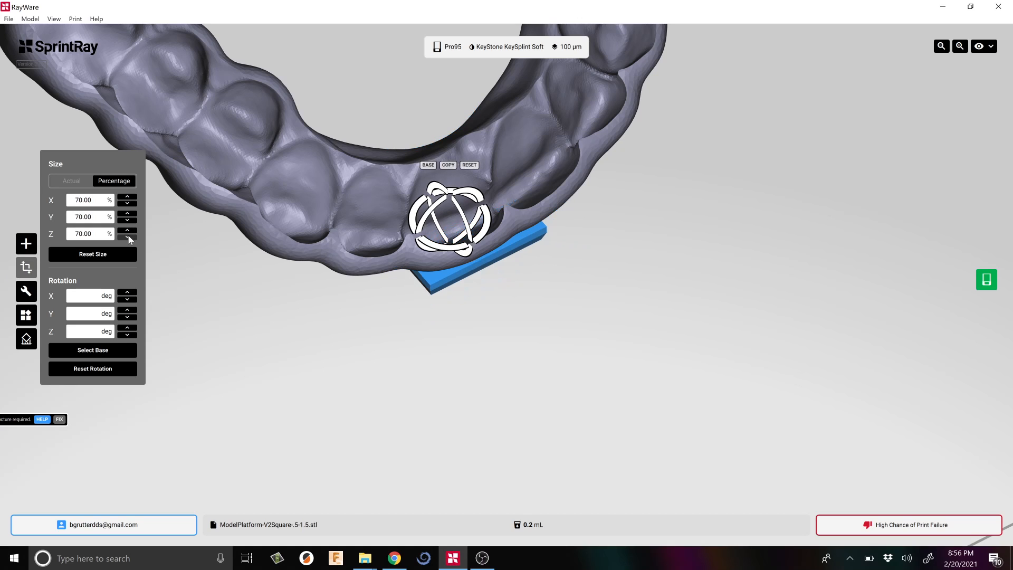
{"action": "left_click", "coordinate": [307, 299]}
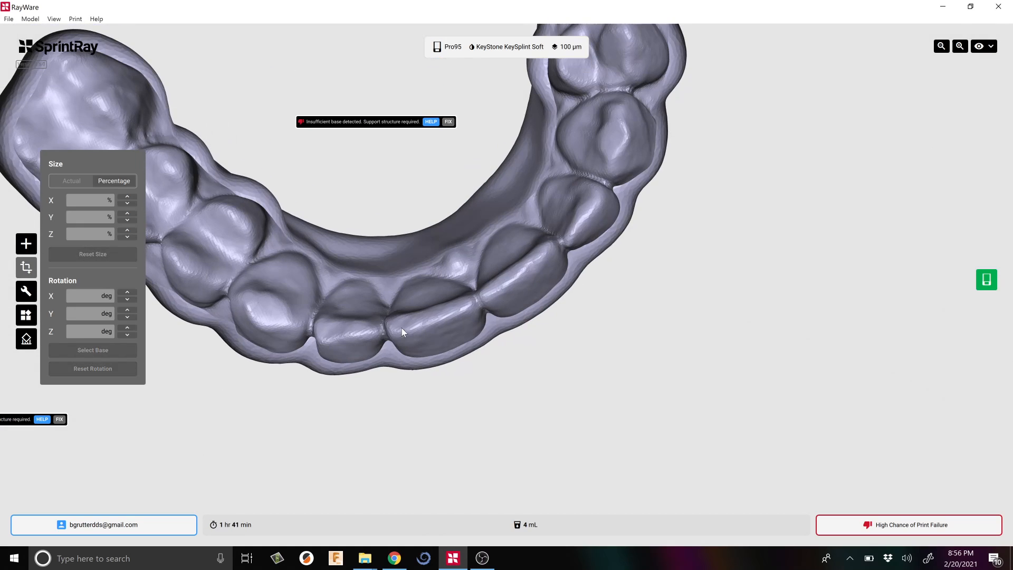
Examine the scaled-down square platform beneath the splint's front edge from the front and from above
{"action": "left_click_drag", "start_coordinate": [460, 399], "coordinate": [426, 207]}
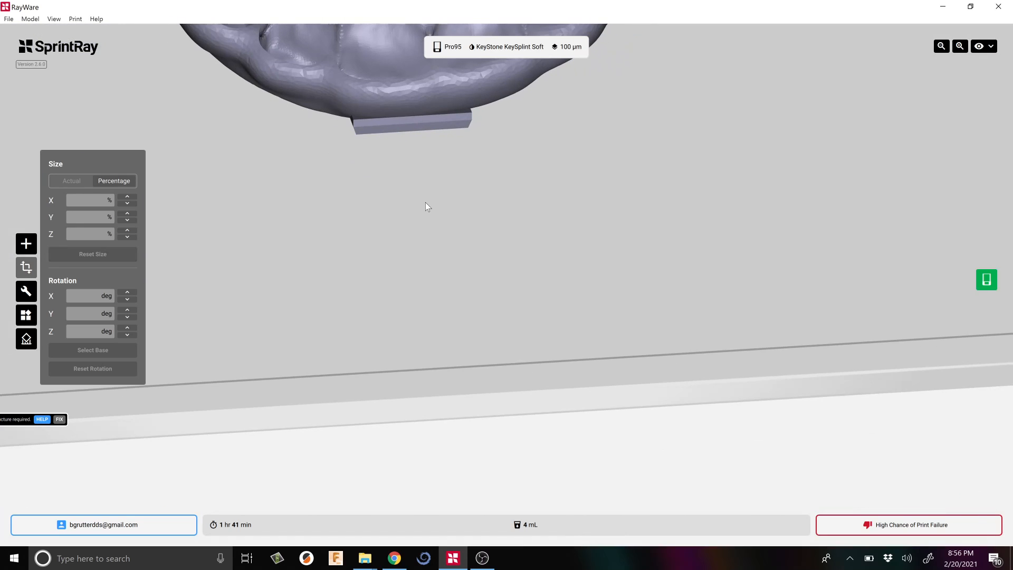
{"action": "left_click", "coordinate": [419, 127]}
{"action": "left_click_drag", "start_coordinate": [425, 145], "coordinate": [437, 277]}
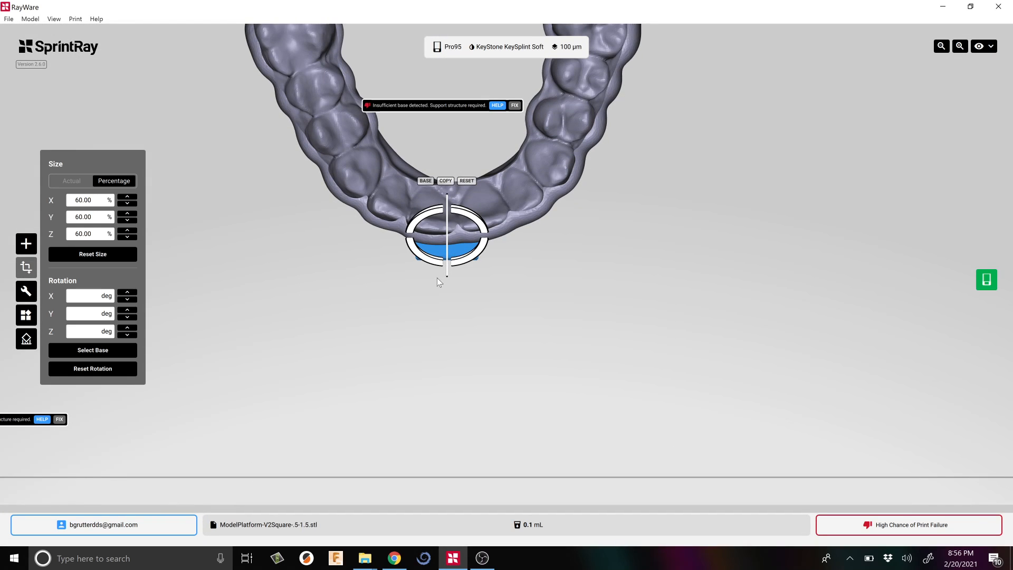
{"action": "left_click", "coordinate": [430, 295]}
{"action": "left_click_drag", "start_coordinate": [350, 261], "coordinate": [392, 297]}
{"action": "scroll", "coordinate": [361, 290], "scroll_direction": "down", "scroll_amount": 3}
{"action": "scroll", "coordinate": [391, 297], "scroll_direction": "up", "scroll_amount": 2}
Import ModelPlatform-V2x1-.5-1.5.stl from the PrintPlatforms folder into RayWare
{"action": "key", "text": "alt+Tab"}
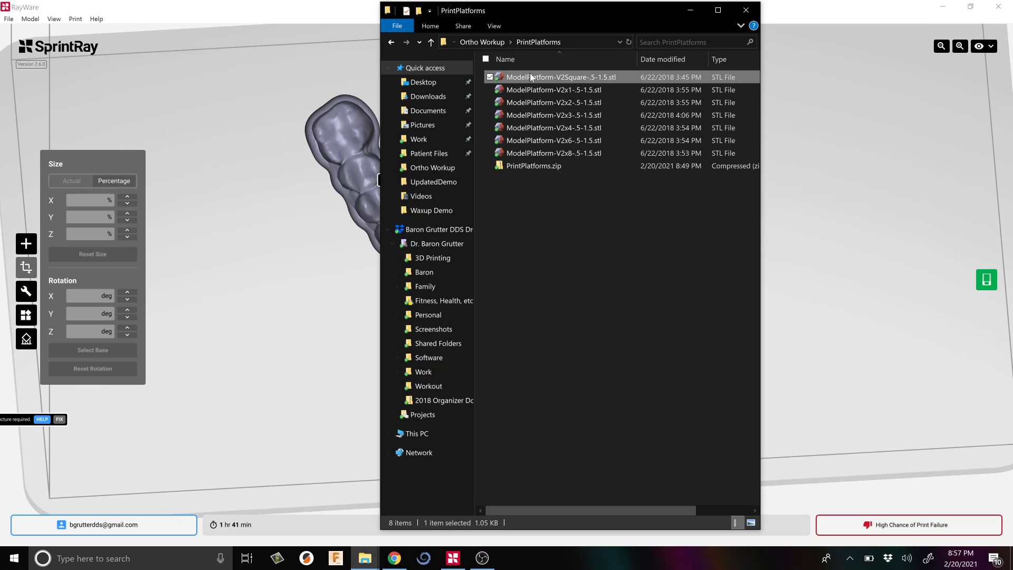
{"action": "left_click_drag", "start_coordinate": [533, 90], "coordinate": [292, 248]}
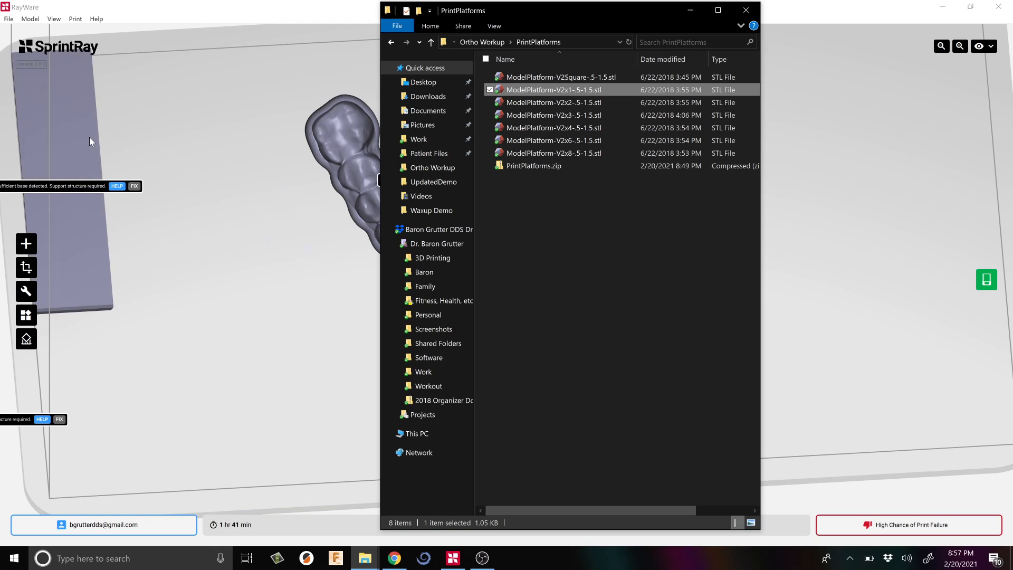
{"action": "left_click", "coordinate": [89, 139]}
Remove the square platform and place the long rectangular platform crosswise beneath the splint's front teeth
{"action": "left_click", "coordinate": [462, 292]}
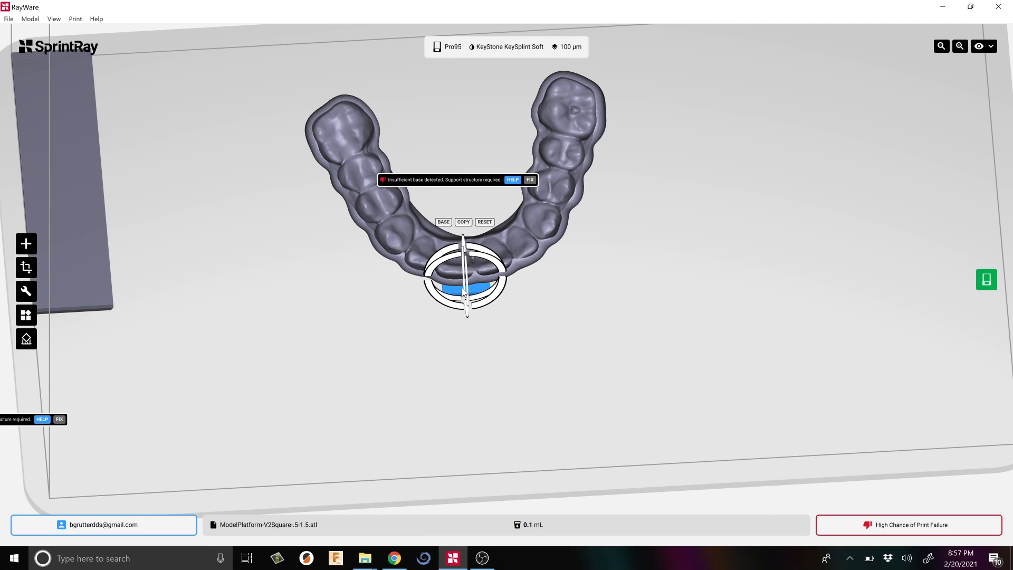
{"action": "left_click_drag", "start_coordinate": [74, 144], "coordinate": [454, 327]}
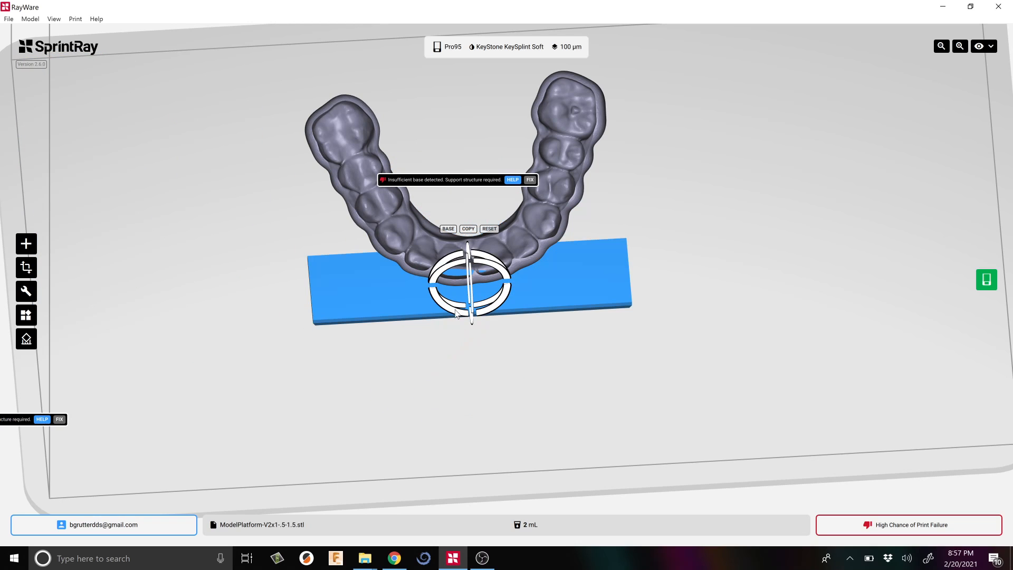
{"action": "left_click_drag", "start_coordinate": [397, 311], "coordinate": [402, 299]}
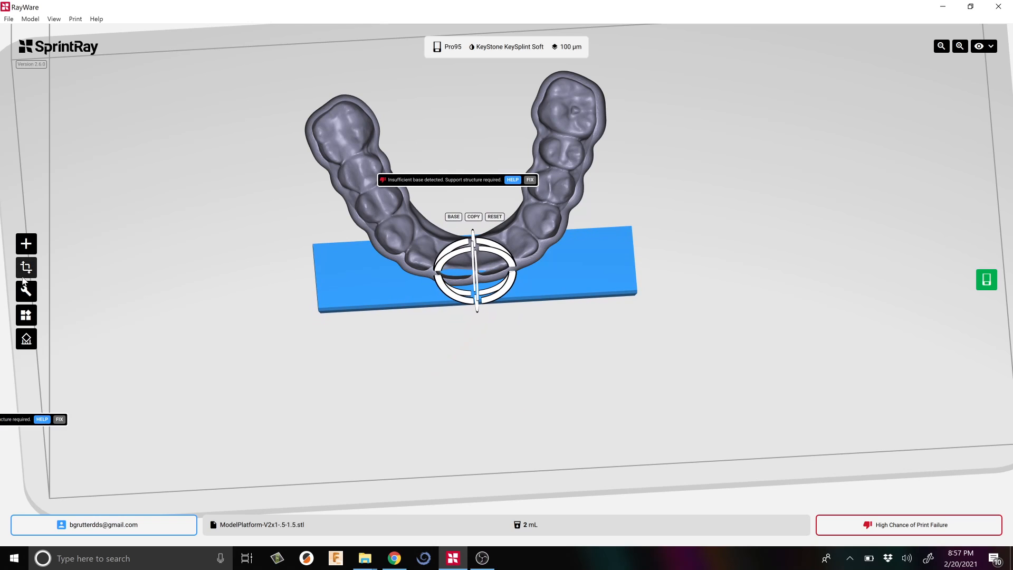
Scale the long rectangular platform down uniformly to 60%
{"action": "left_click", "coordinate": [26, 267]}
{"action": "left_click", "coordinate": [129, 237]}
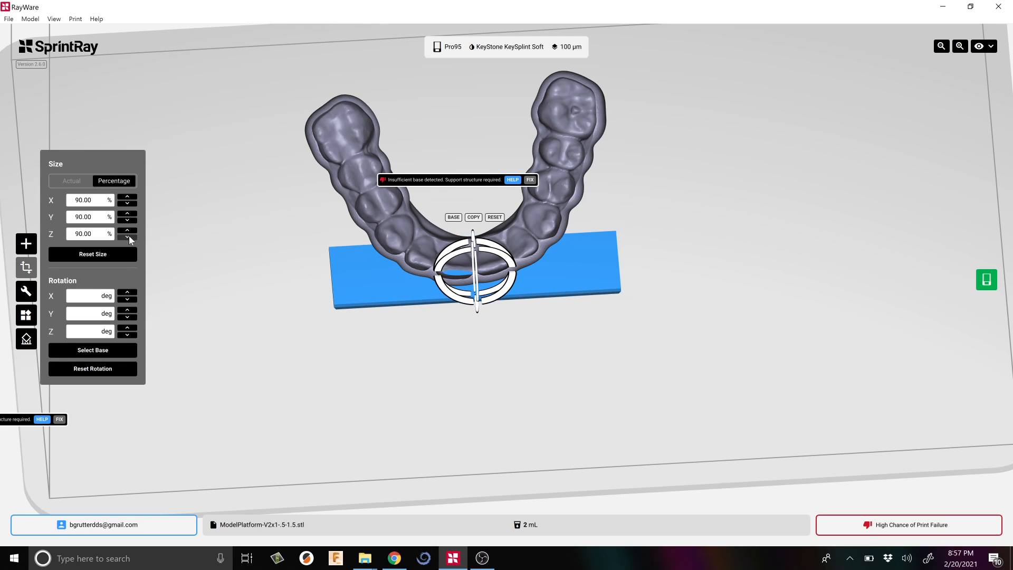
{"action": "left_click", "coordinate": [128, 236]}
{"action": "left_click", "coordinate": [129, 237]}
{"action": "left_click", "coordinate": [128, 236]}
{"action": "left_click", "coordinate": [280, 275]}
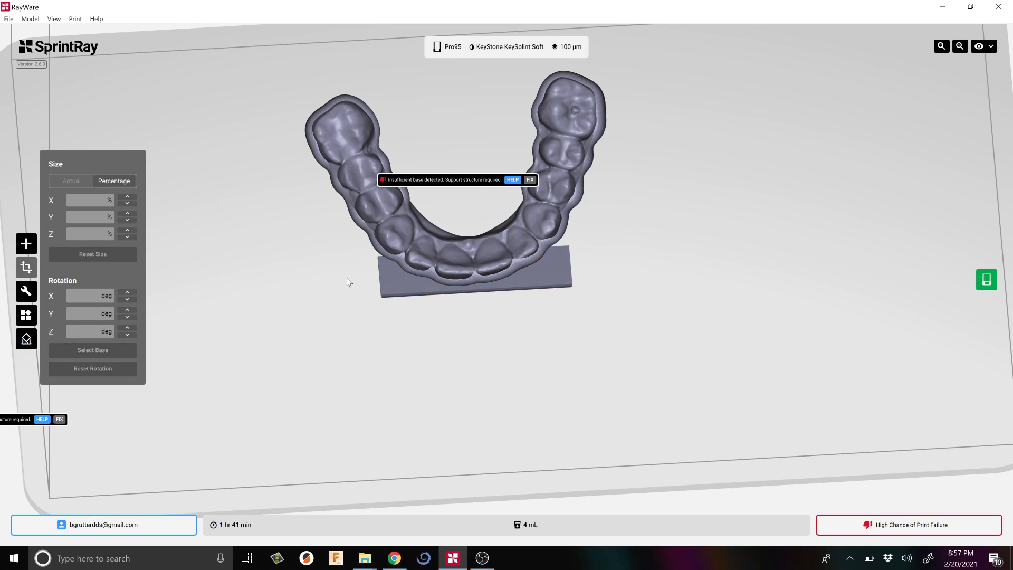
Select the long platform and examine from the side how it meets the splint's front edge
{"action": "left_click", "coordinate": [395, 277]}
{"action": "right_click_drag", "start_coordinate": [394, 277], "coordinate": [295, 337]}
{"action": "scroll", "coordinate": [359, 336], "scroll_direction": "up", "scroll_amount": 5}
{"action": "right_click_drag", "start_coordinate": [410, 371], "coordinate": [363, 343]}
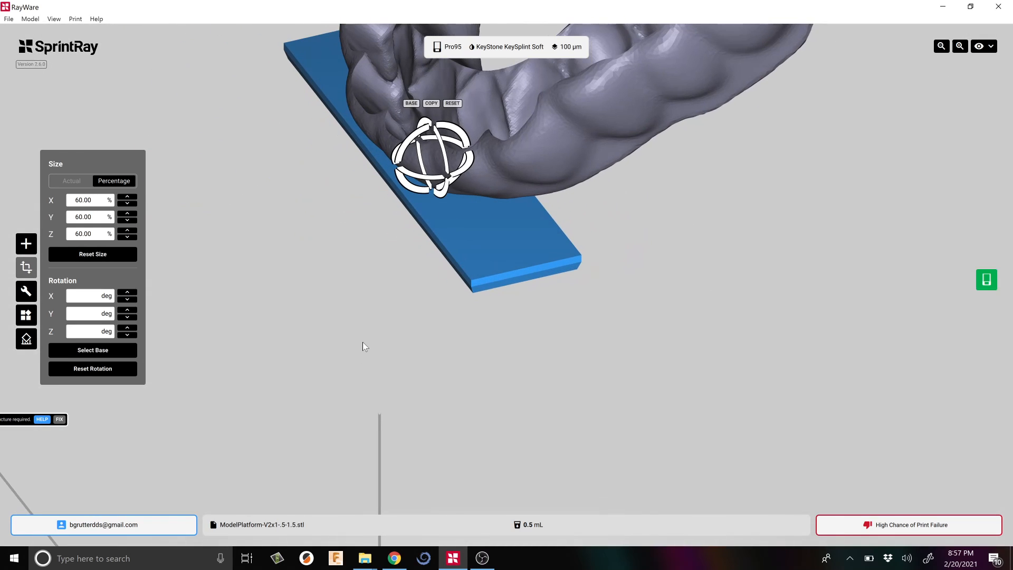
{"action": "scroll", "coordinate": [364, 337], "scroll_direction": "down", "scroll_amount": 8}
{"action": "scroll", "coordinate": [419, 316], "scroll_direction": "up", "scroll_amount": 8}
{"action": "scroll", "coordinate": [375, 318], "scroll_direction": "down", "scroll_amount": 8}
{"action": "scroll", "coordinate": [378, 335], "scroll_direction": "up", "scroll_amount": 8}
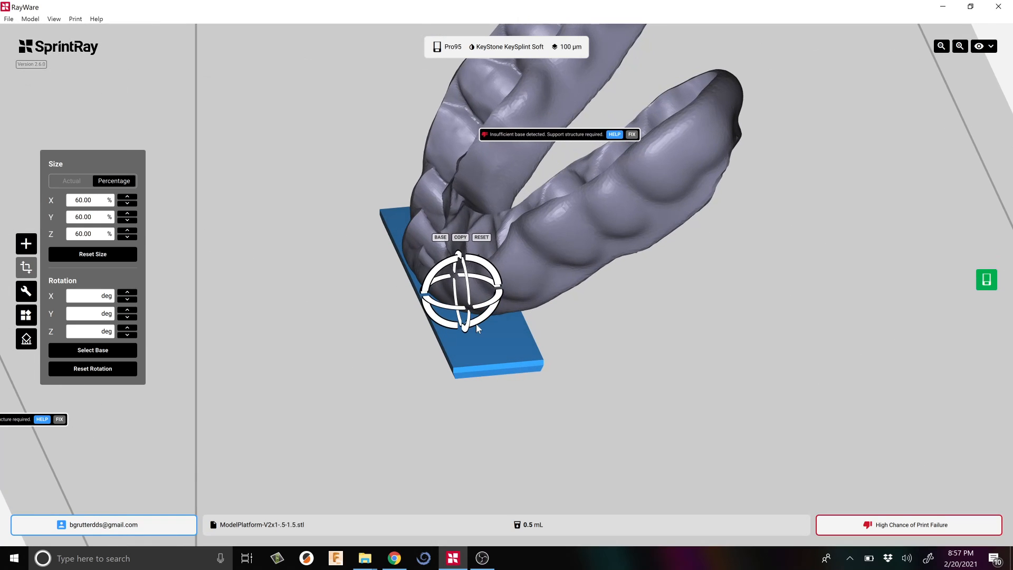
Try tilting the long platform beneath the splint's front edge
{"action": "right_click_drag", "start_coordinate": [473, 369], "coordinate": [404, 295]}
{"action": "right_click_drag", "start_coordinate": [404, 334], "coordinate": [460, 302]}
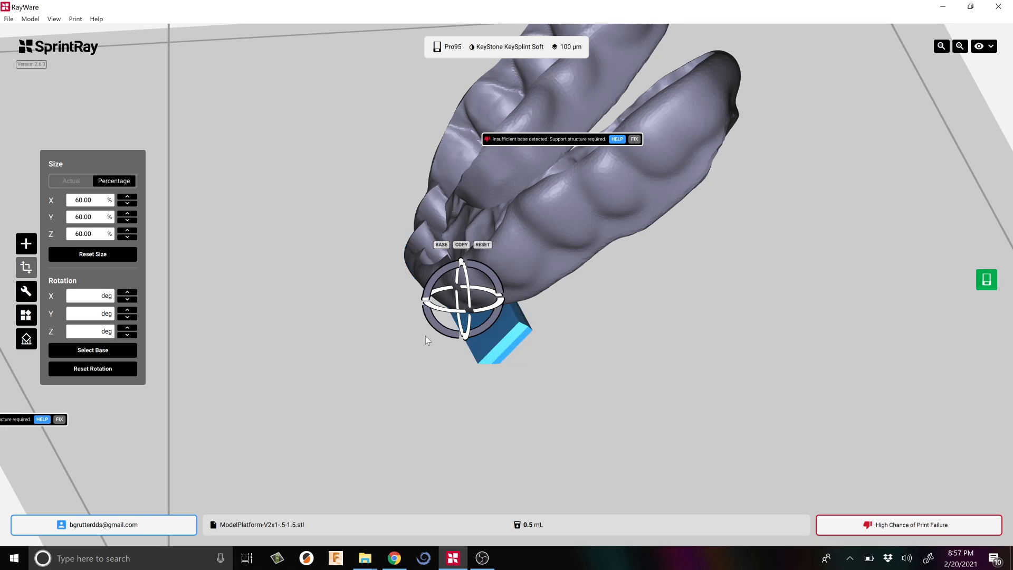
{"action": "left_click_drag", "start_coordinate": [430, 351], "coordinate": [360, 295]}
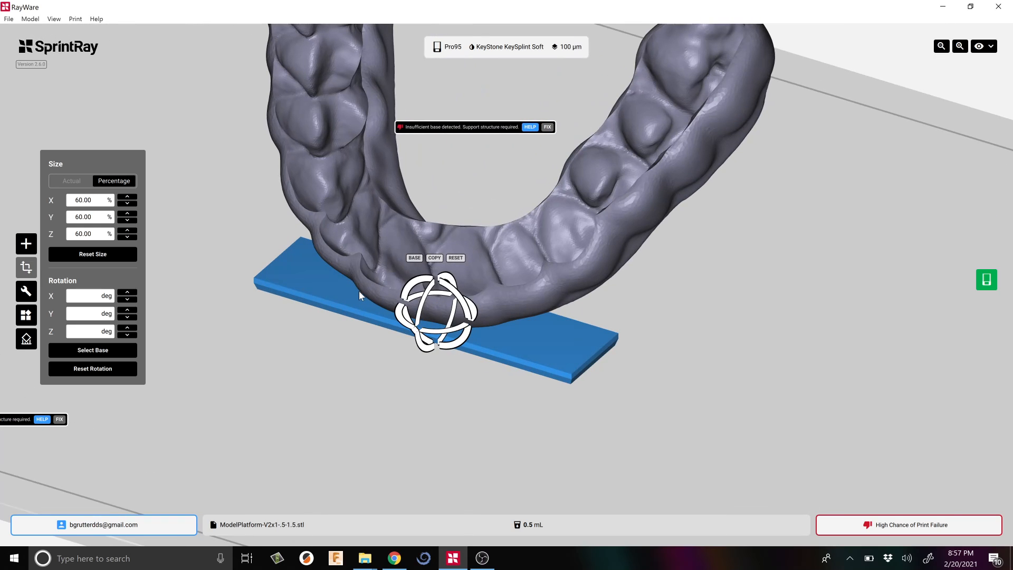
Deselect the platform, examine its contact with the front edge up close, and close the size and rotation settings
{"action": "scroll", "coordinate": [340, 325], "scroll_direction": "up", "scroll_amount": 2}
{"action": "left_click", "coordinate": [327, 363]}
{"action": "left_click_drag", "start_coordinate": [326, 363], "coordinate": [366, 417]}
{"action": "mouse_move", "coordinate": [413, 378]}
{"action": "right_mouse_down"}
{"action": "mouse_move", "coordinate": [436, 360]}
{"action": "mouse_move", "coordinate": [395, 381]}
{"action": "right_mouse_up"}
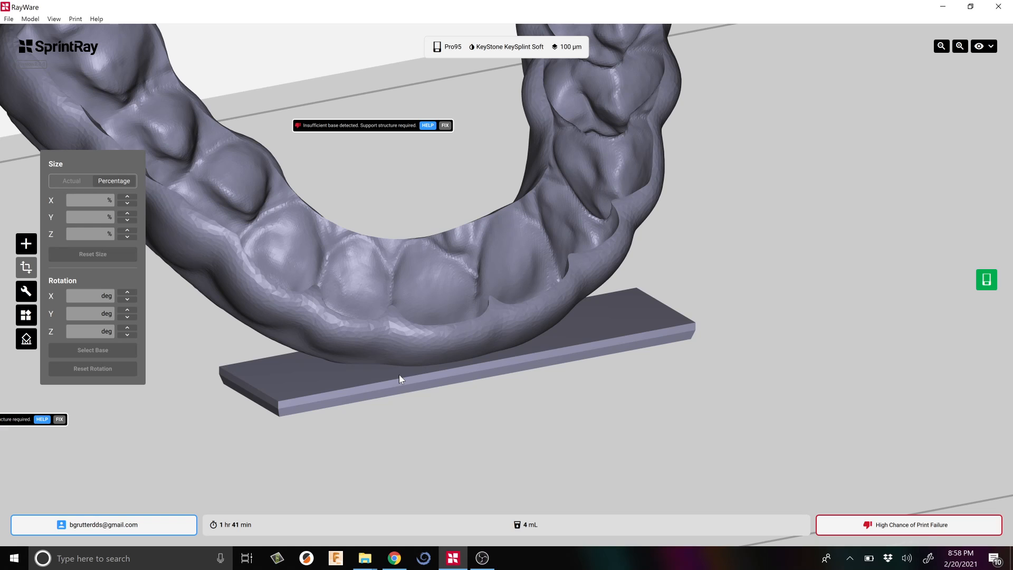
{"action": "right_click_drag", "start_coordinate": [399, 375], "coordinate": [332, 344]}
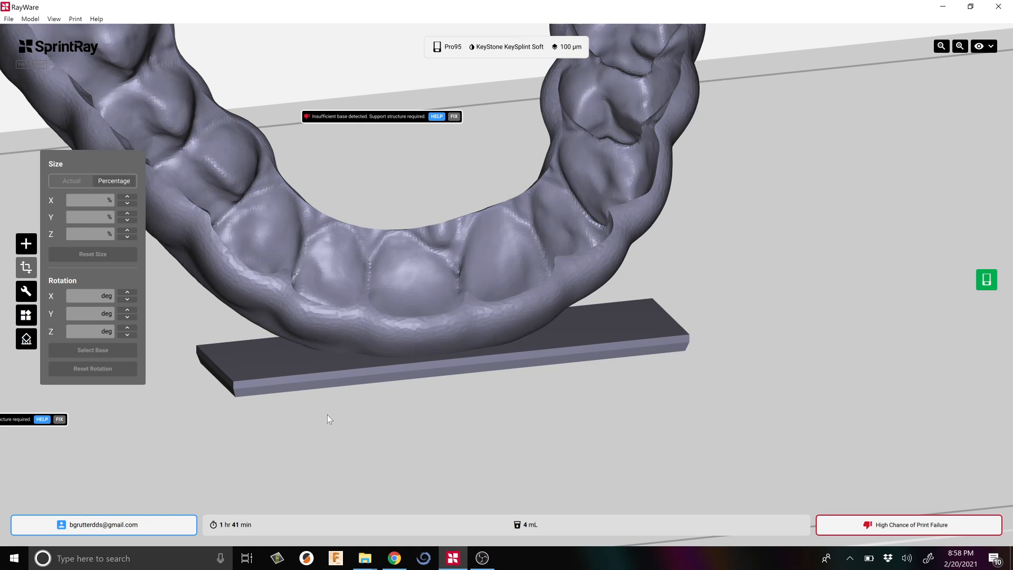
{"action": "right_click_drag", "start_coordinate": [331, 416], "coordinate": [325, 413]}
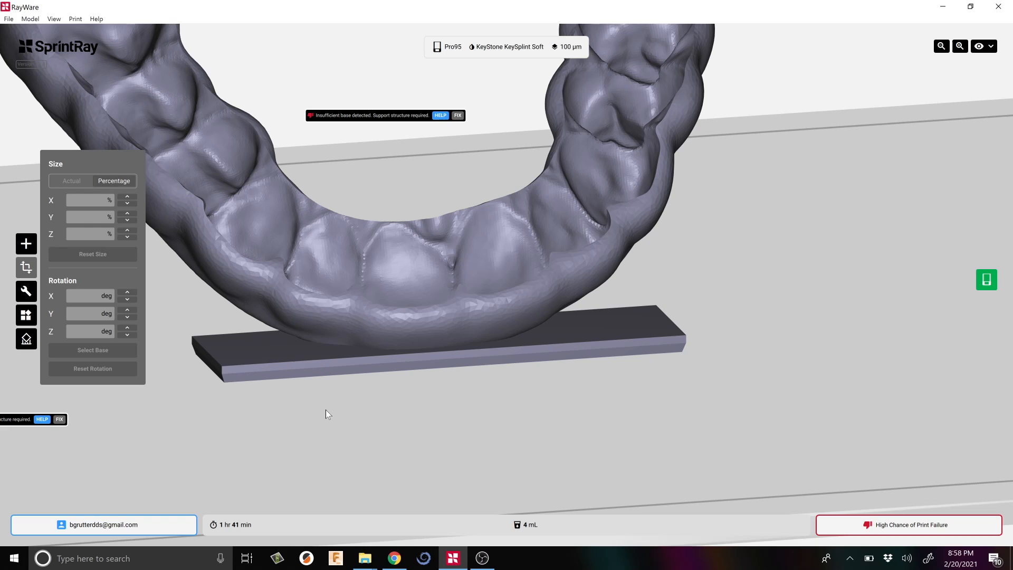
{"action": "right_click_drag", "start_coordinate": [371, 416], "coordinate": [374, 424]}
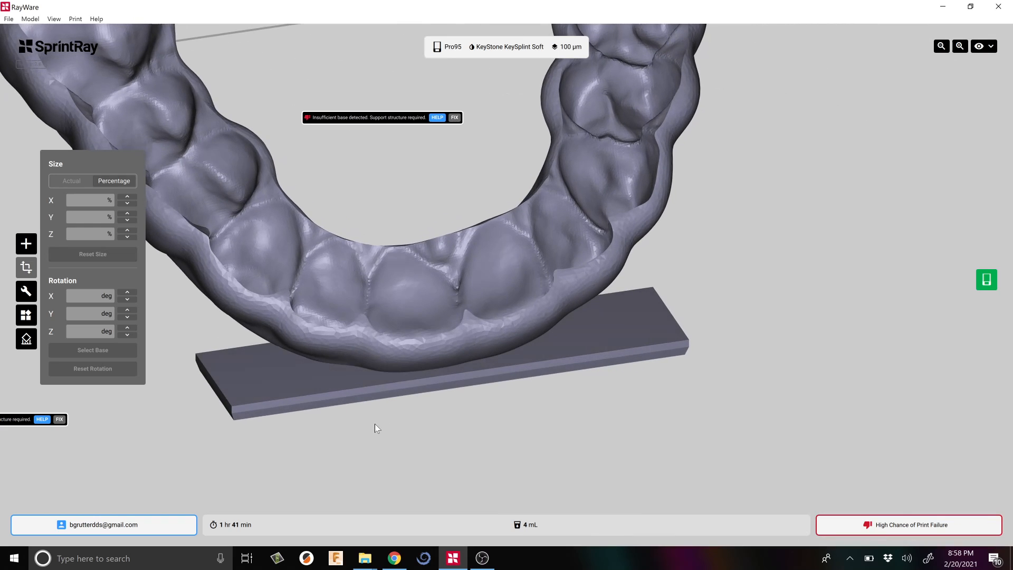
{"action": "right_click_drag", "start_coordinate": [339, 372], "coordinate": [339, 367]}
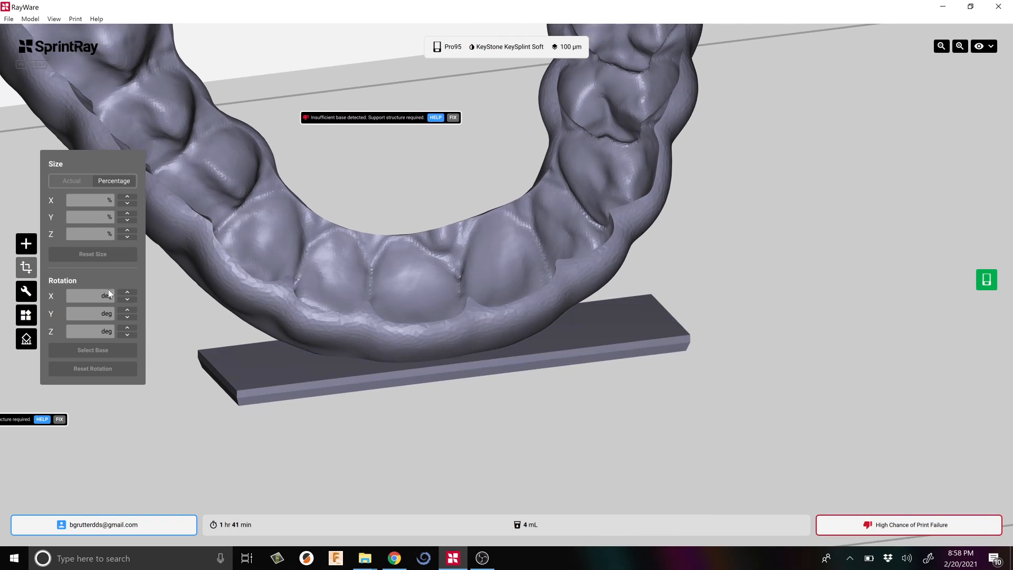
{"action": "left_click", "coordinate": [25, 267]}
Examine the splint and its attached platform from the front, from underneath and from above
{"action": "right_click_drag", "start_coordinate": [151, 342], "coordinate": [391, 445]}
{"action": "scroll", "coordinate": [395, 442], "scroll_direction": "down", "scroll_amount": 5}
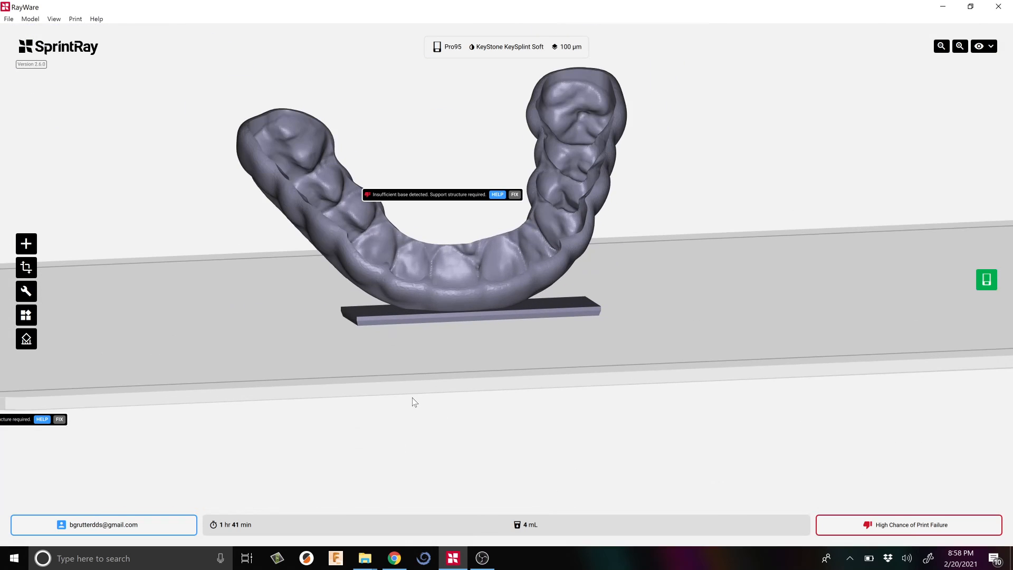
{"action": "right_click_drag", "start_coordinate": [415, 402], "coordinate": [664, 125]}
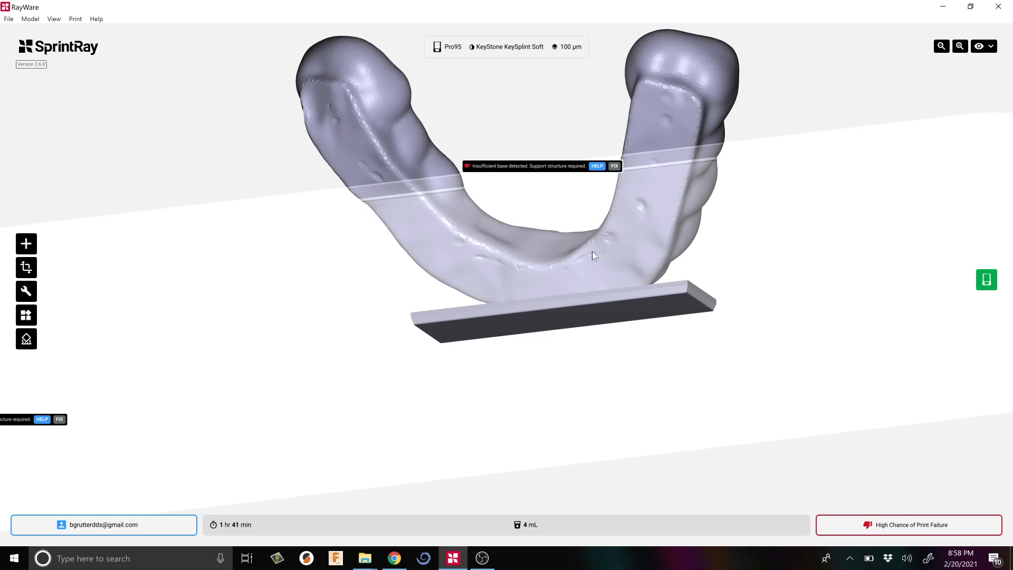
{"action": "right_click_drag", "start_coordinate": [676, 217], "coordinate": [368, 339]}
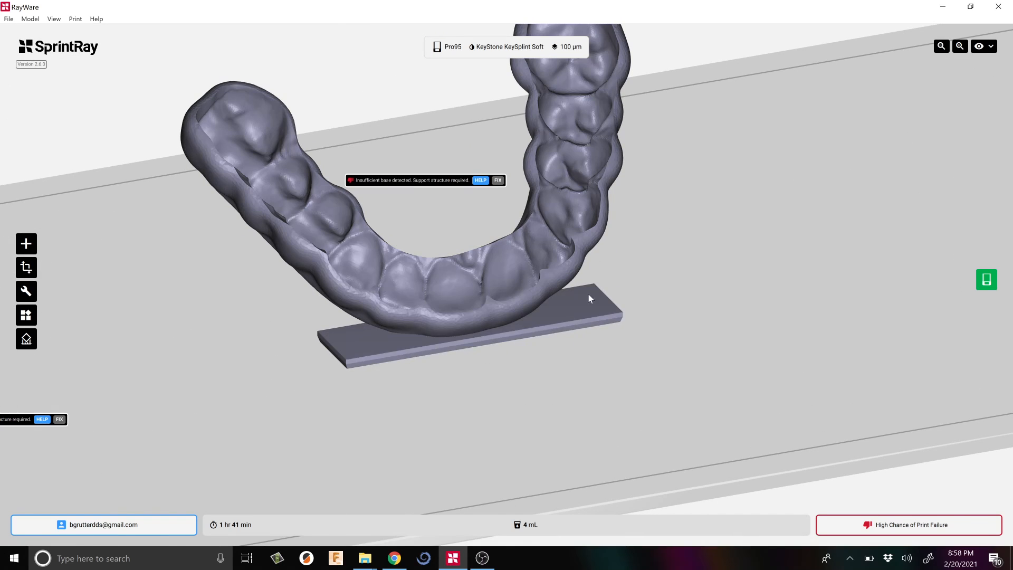
{"action": "right_click_drag", "start_coordinate": [585, 300], "coordinate": [583, 307]}
{"action": "right_click_drag", "start_coordinate": [371, 350], "coordinate": [390, 344]}
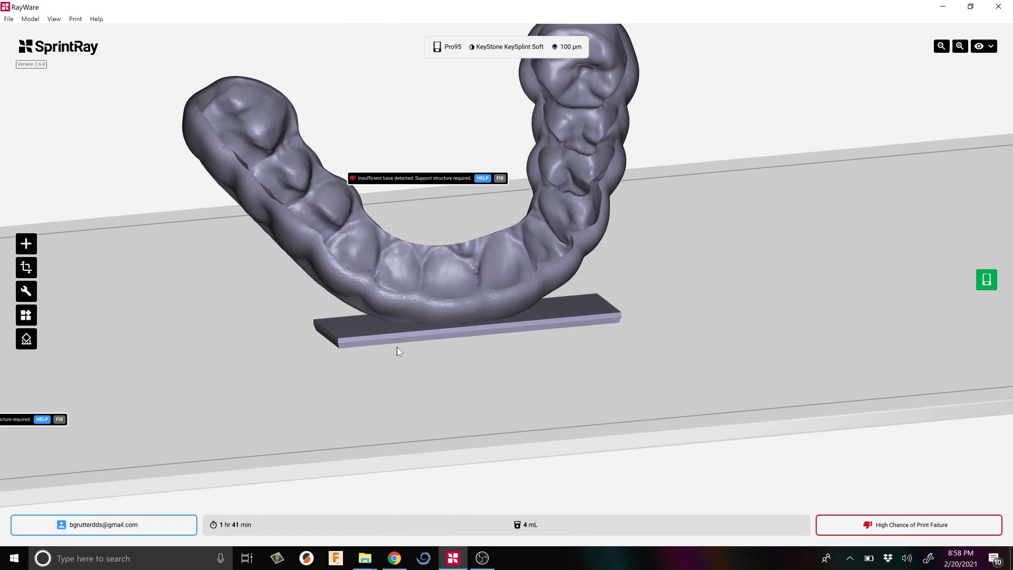
{"action": "scroll", "coordinate": [410, 350], "scroll_direction": "up", "scroll_amount": 3}
{"action": "scroll", "coordinate": [411, 349], "scroll_direction": "down", "scroll_amount": 5}
{"action": "scroll", "coordinate": [402, 366], "scroll_direction": "up", "scroll_amount": 4}
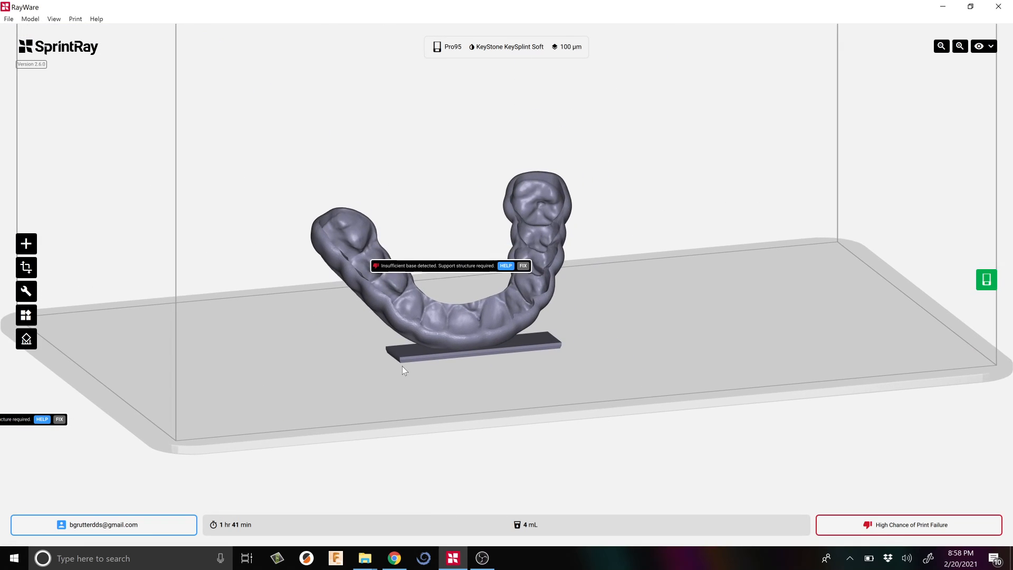
{"action": "right_click_drag", "start_coordinate": [403, 365], "coordinate": [401, 378]}
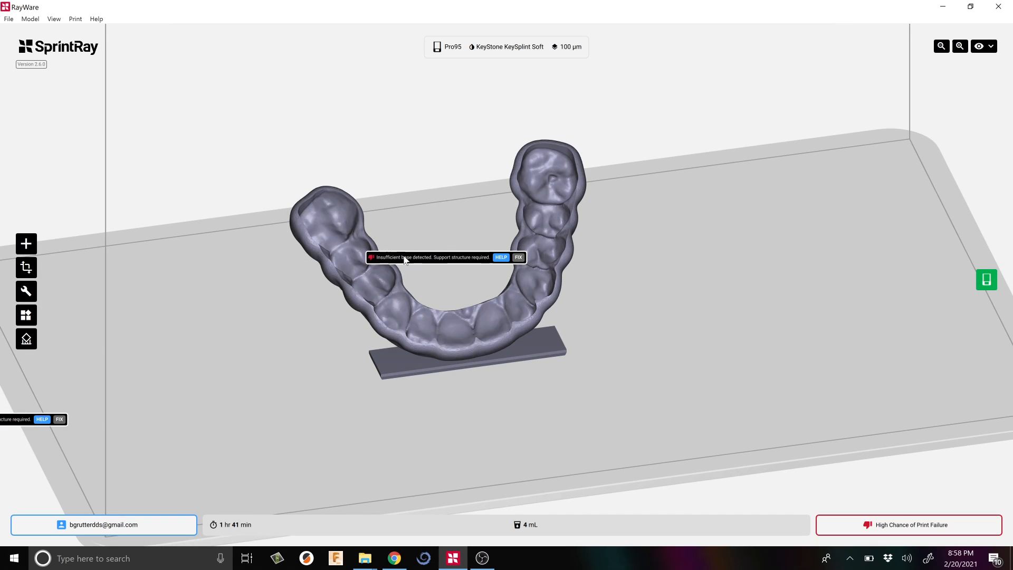
{"action": "scroll", "coordinate": [411, 282], "scroll_direction": "up", "scroll_amount": 2}
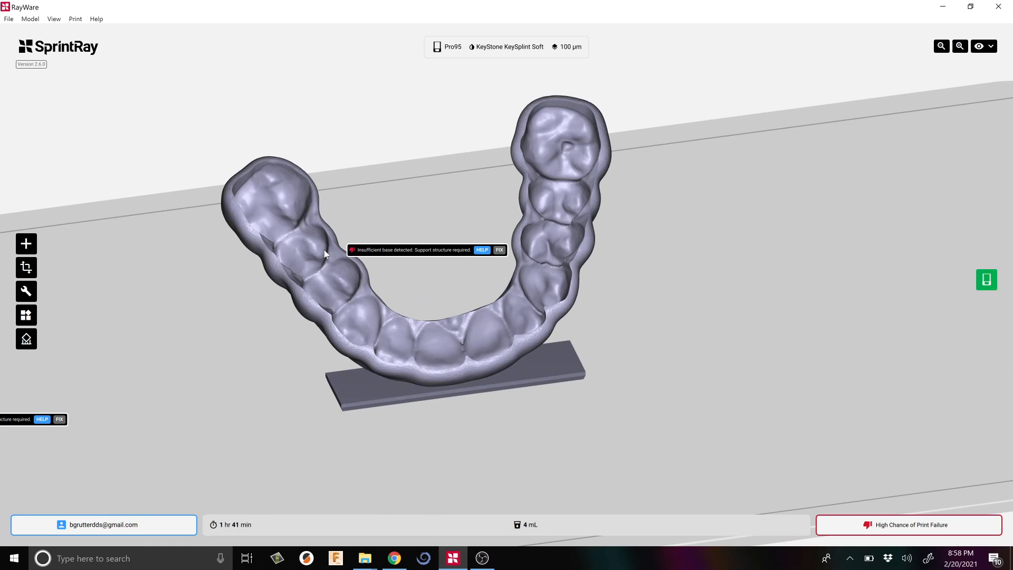
Review the tilted splint's side profile and its overall orientation on the build plate with the platform in place
{"action": "left_click_drag", "start_coordinate": [186, 323], "coordinate": [376, 378]}
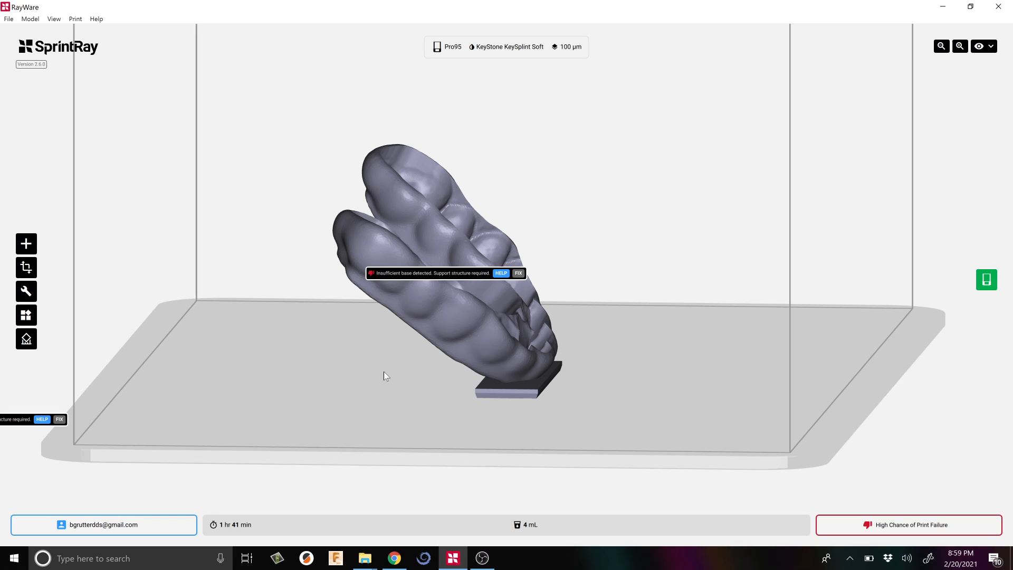
{"action": "left_click_drag", "start_coordinate": [470, 385], "coordinate": [483, 358]}
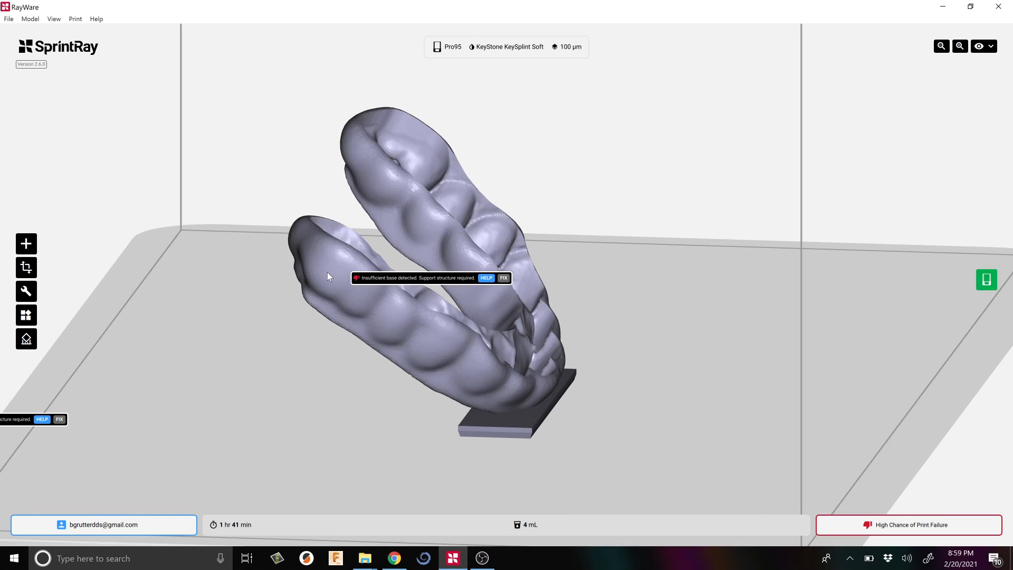
{"action": "left_click_drag", "start_coordinate": [564, 368], "coordinate": [508, 420]}
{"action": "scroll", "coordinate": [513, 403], "scroll_direction": "down", "scroll_amount": 2}
{"action": "scroll", "coordinate": [512, 404], "scroll_direction": "up", "scroll_amount": 4}
{"action": "scroll", "coordinate": [505, 396], "scroll_direction": "up", "scroll_amount": 2}
{"action": "scroll", "coordinate": [506, 395], "scroll_direction": "down", "scroll_amount": 4}
{"action": "left_click_drag", "start_coordinate": [507, 391], "coordinate": [484, 387]}
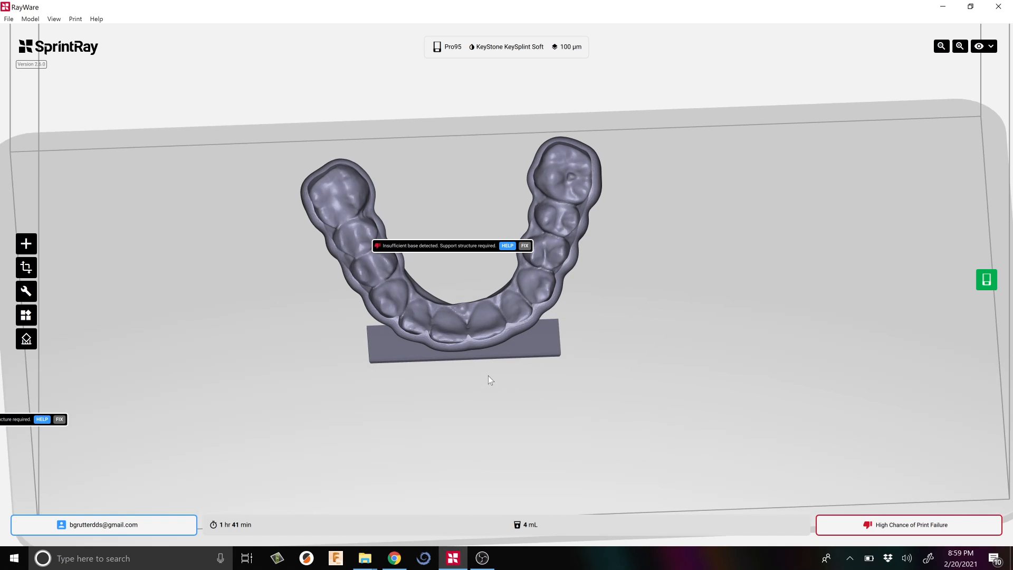
{"action": "left_click_drag", "start_coordinate": [489, 376], "coordinate": [520, 365]}
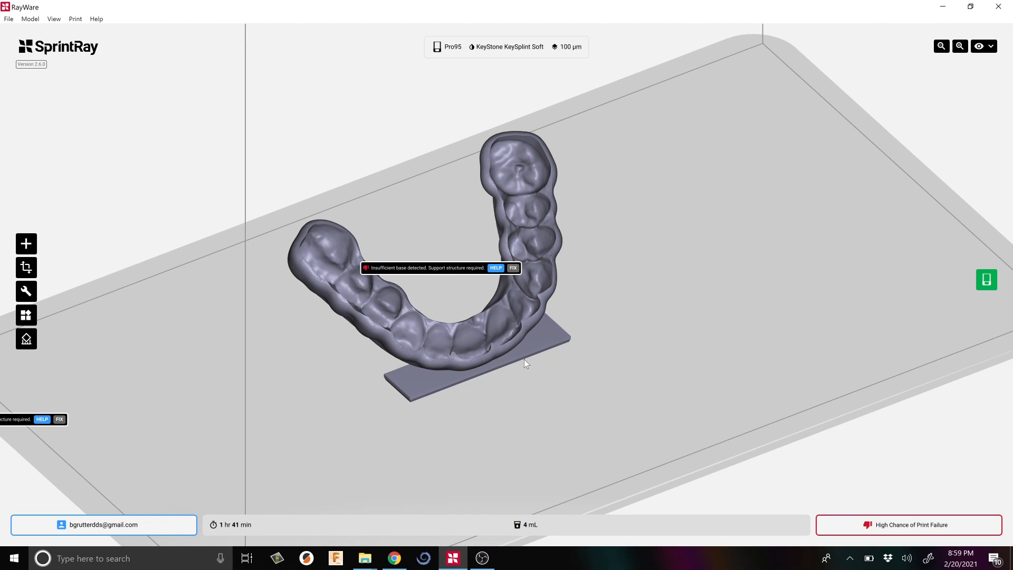
{"action": "left_click_drag", "start_coordinate": [510, 363], "coordinate": [501, 370]}
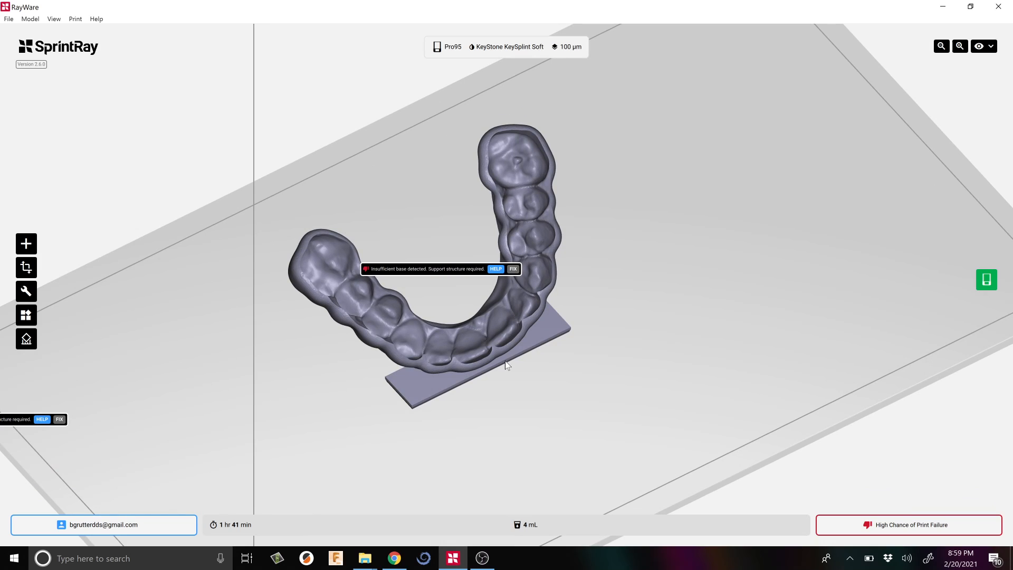
{"action": "left_click_drag", "start_coordinate": [505, 360], "coordinate": [515, 346]}
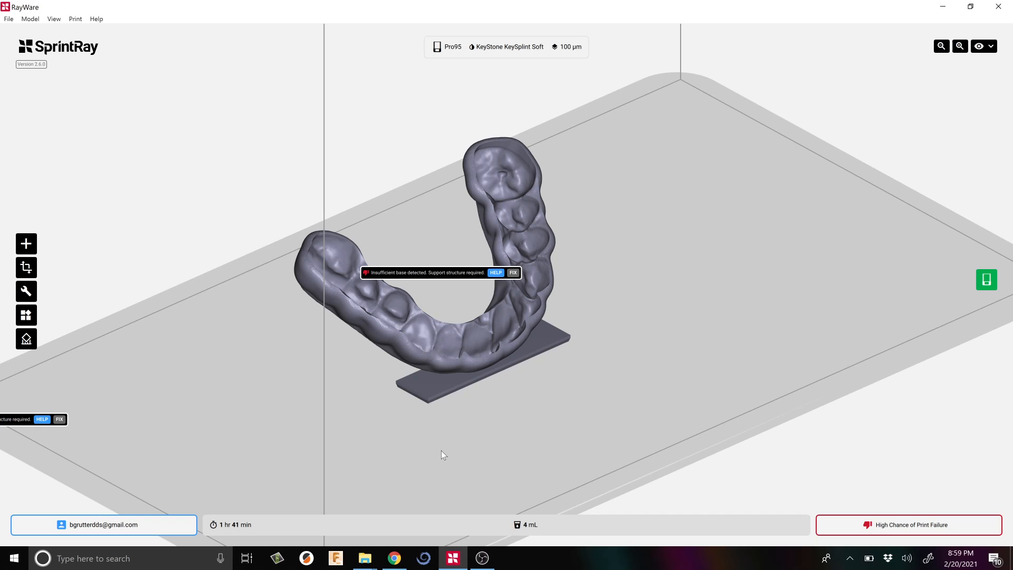
{"action": "left_click_drag", "start_coordinate": [489, 429], "coordinate": [481, 429]}
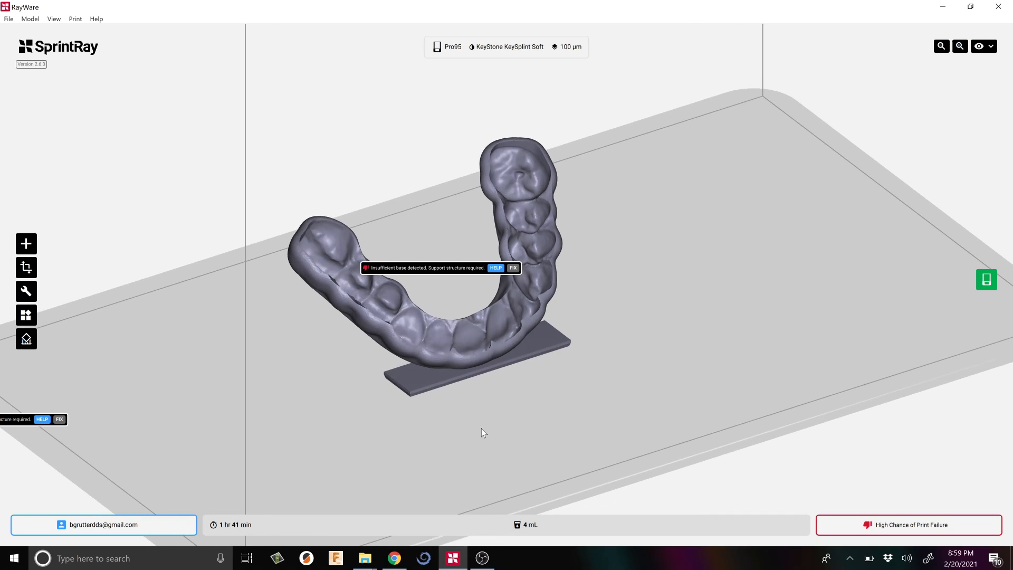